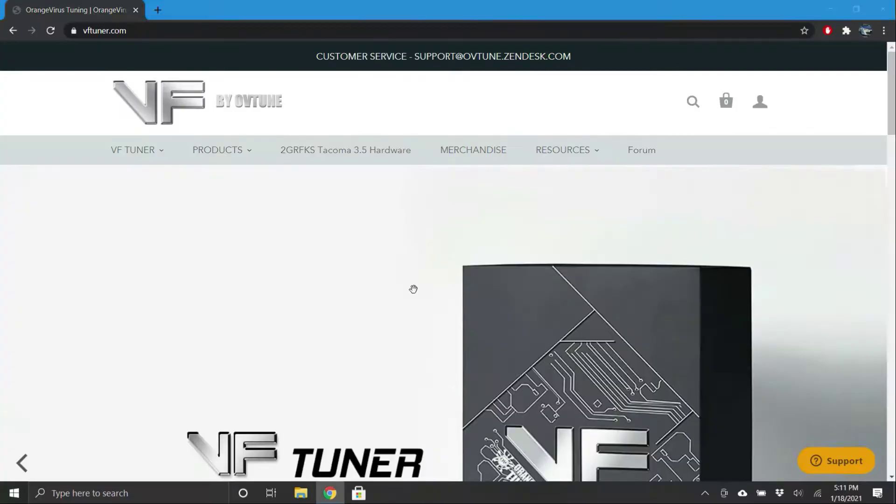
View the vForest Tuner Software + Flash Cable product page, then the software-only product in the VF collection
click(236, 153)
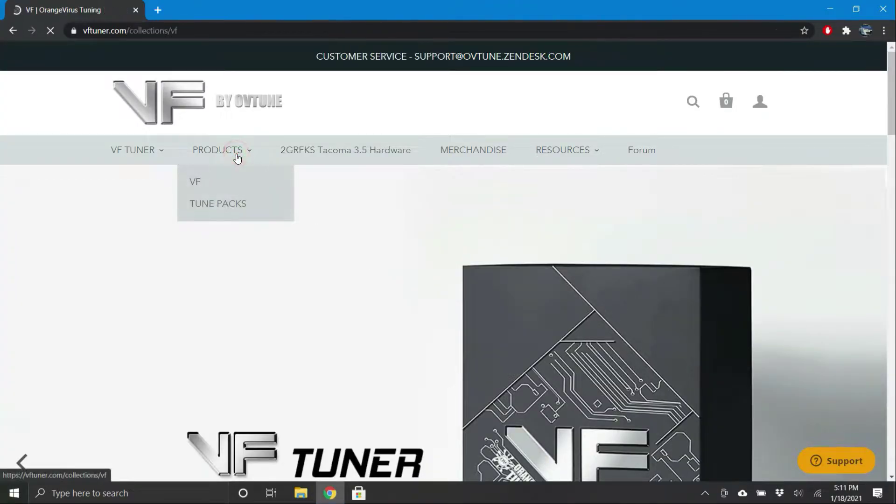
scroll(254, 273, down, 4)
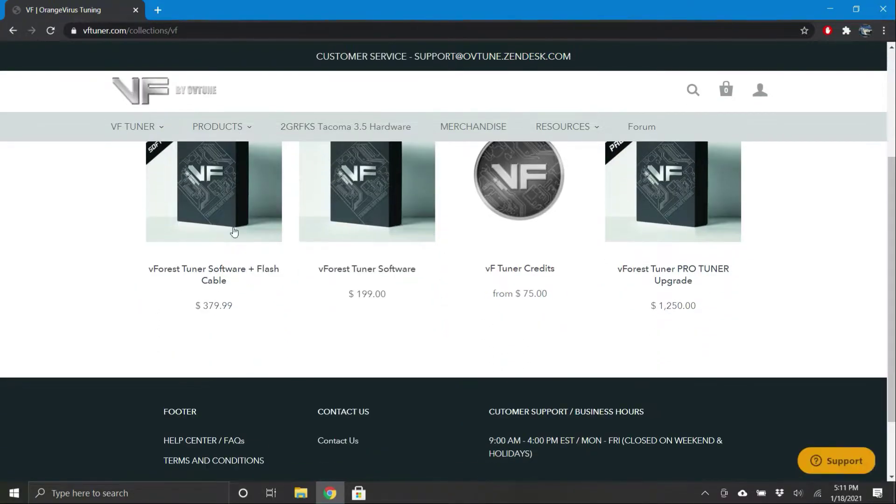
click(233, 231)
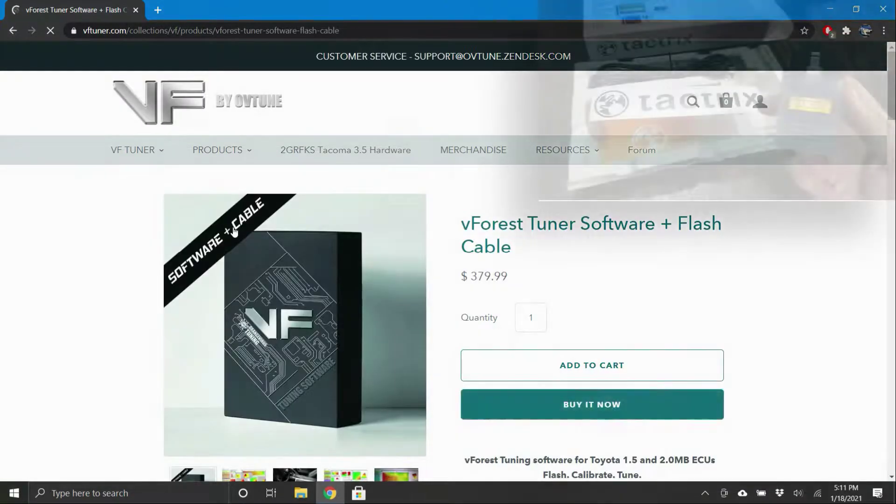
key(alt+Left)
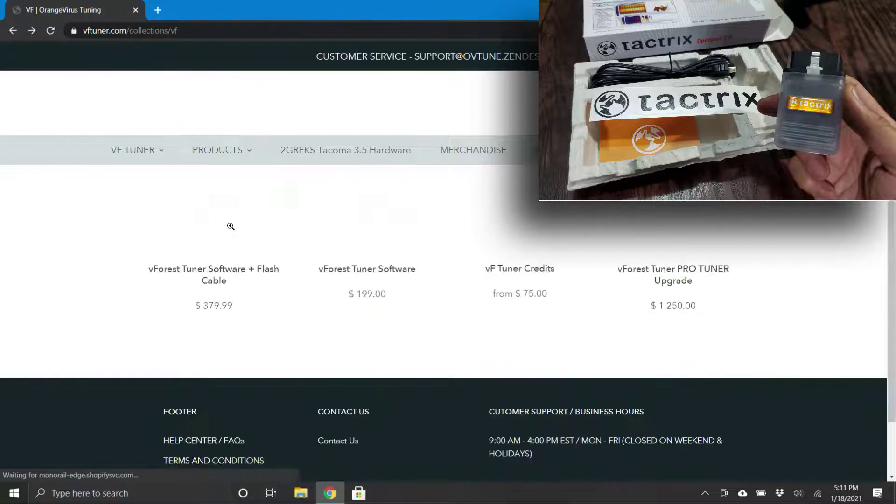
click(374, 230)
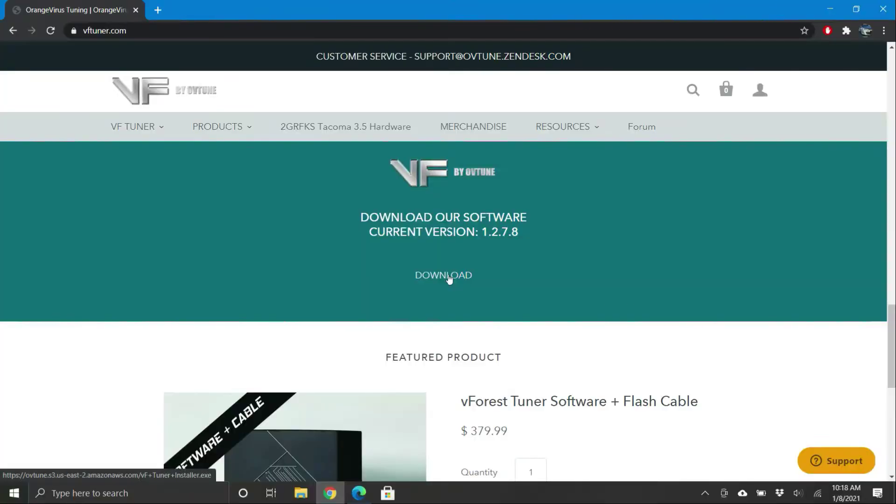
Try to download the vF Tuner installer from the homepage, then discard the blocked file
click(448, 275)
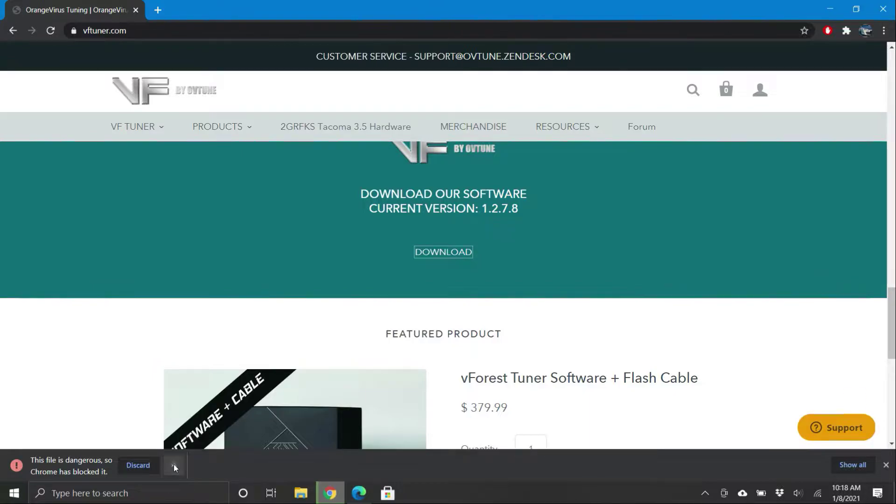
click(140, 466)
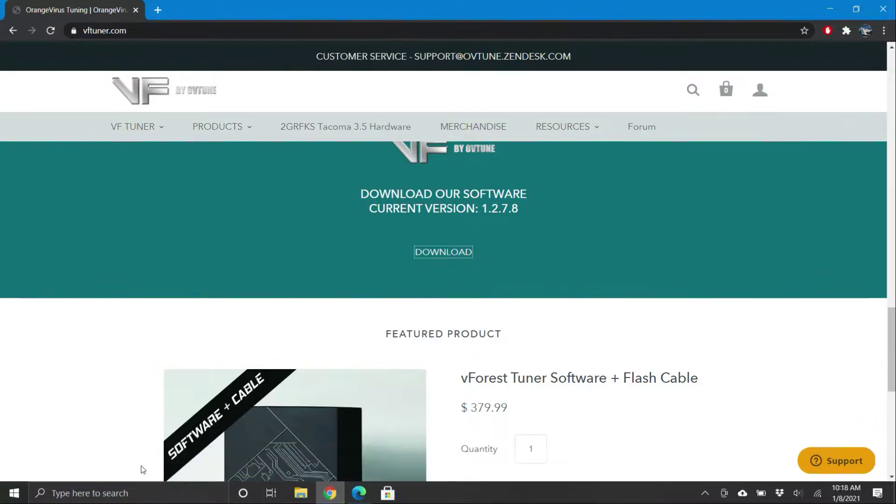
Switch to Microsoft Edge and download the vF Tuner installer from the vftuner.com homepage
click(358, 493)
scroll(418, 337, down, 15)
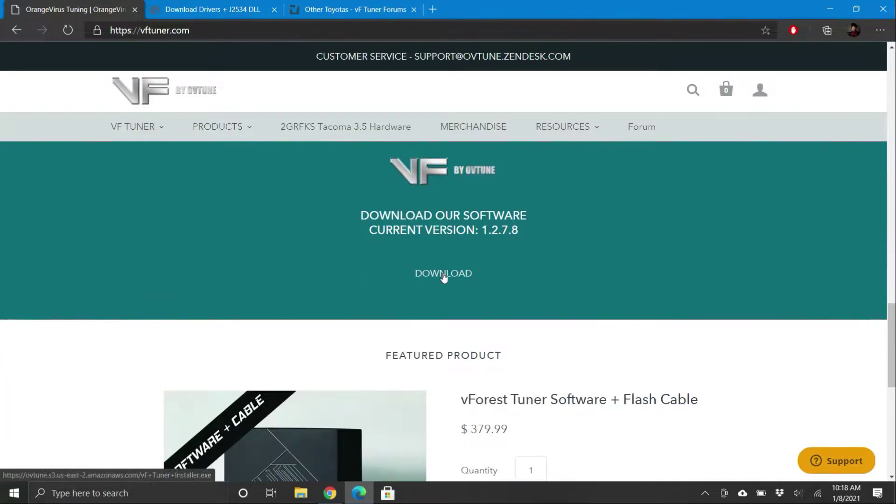
click(443, 275)
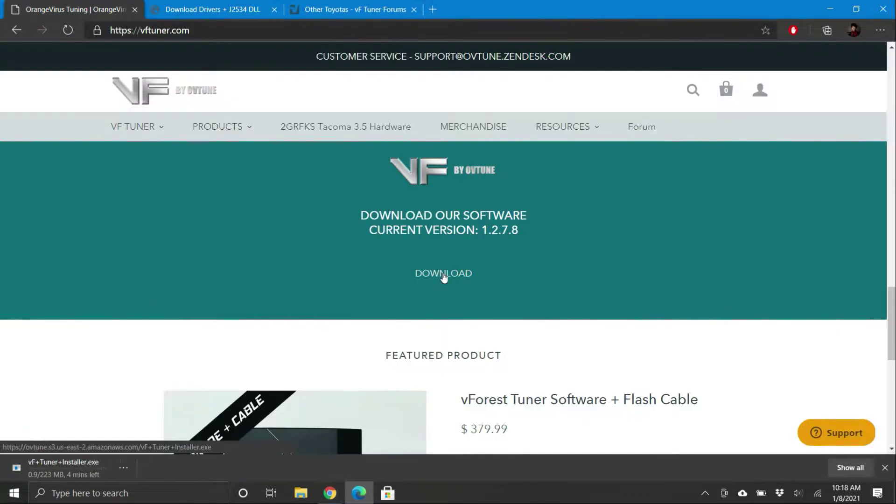
Download the Openport drivers and J2534 DLL for Windows from the Tactrix page and open the setup file
click(228, 13)
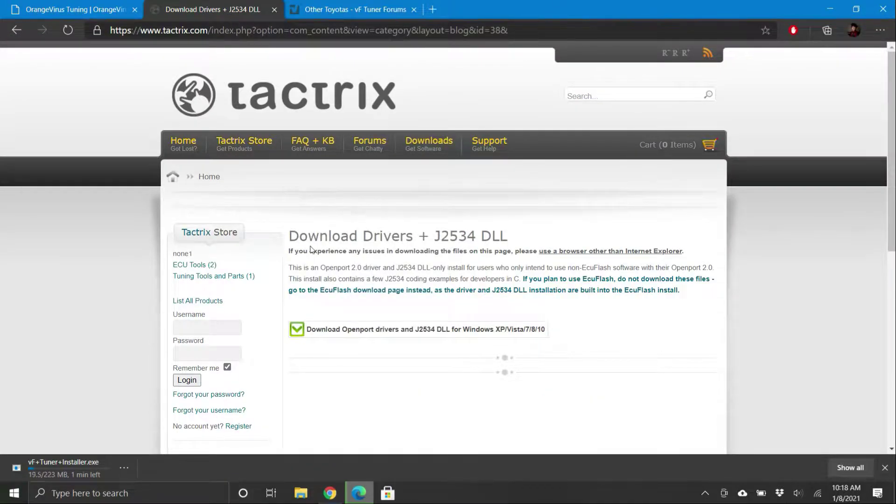
click(395, 331)
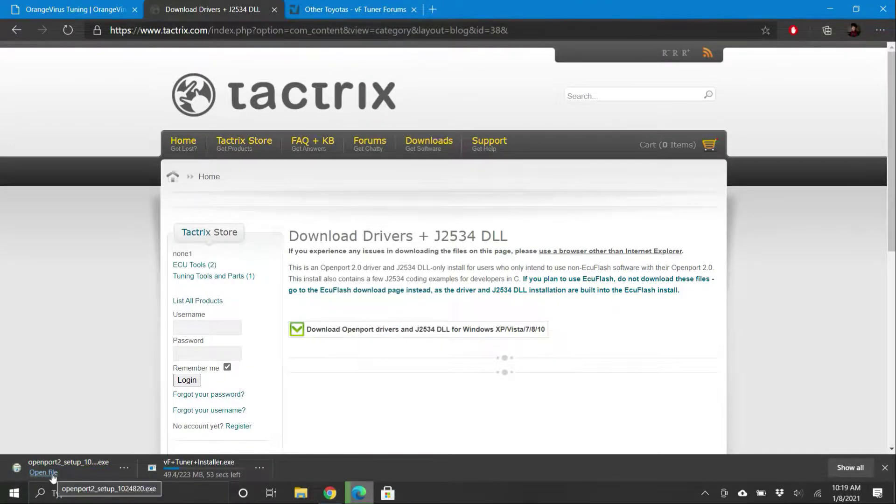
click(52, 473)
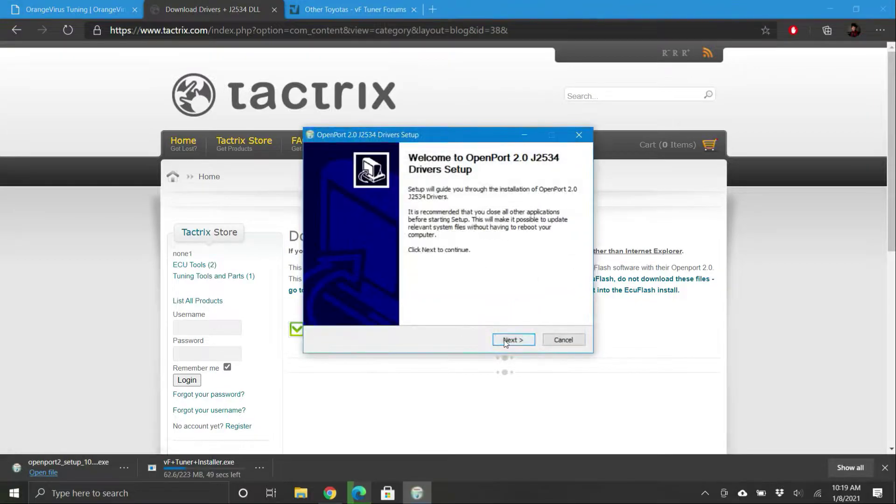
Install the OpenPort 2.0 J2534 Drivers with the default setup options and finish the wizard
click(507, 341)
click(505, 342)
click(505, 341)
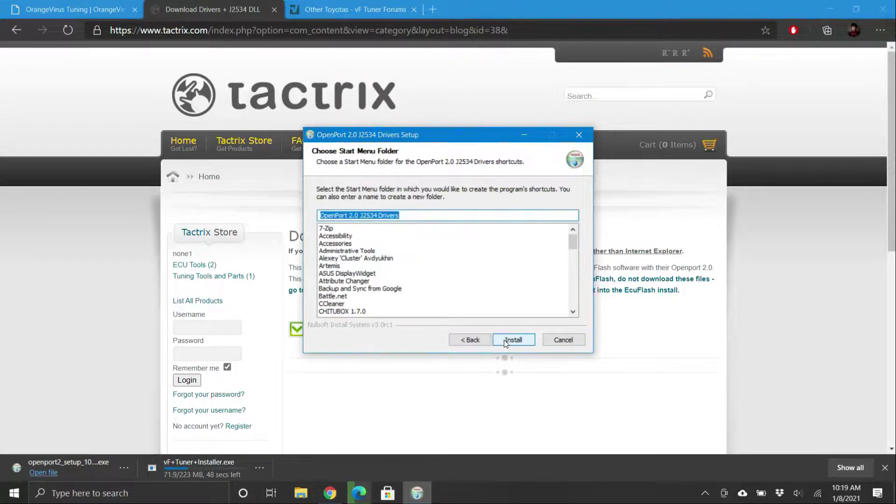
click(504, 340)
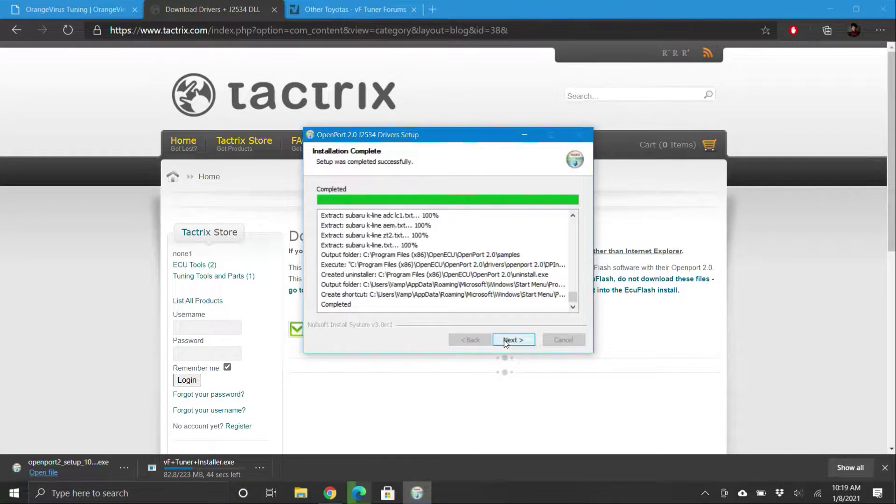
click(504, 341)
click(504, 340)
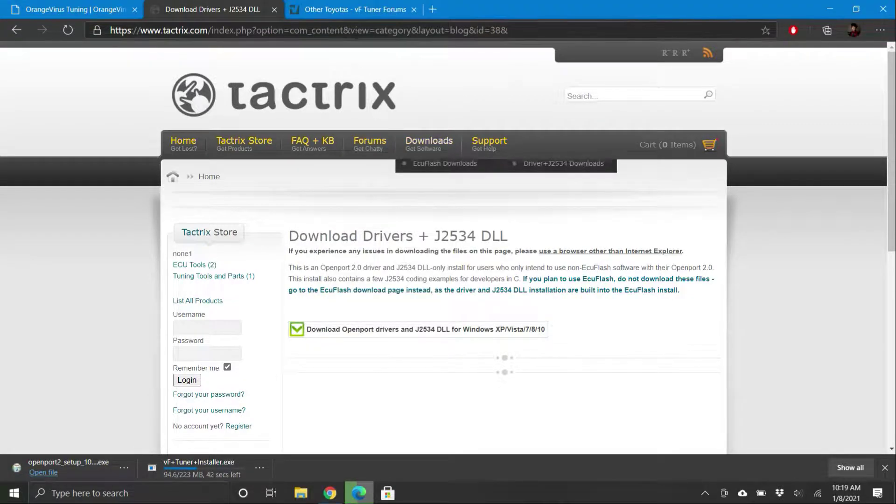
Open the Scion tC 2.5 2ar-fe topic in the Other Toyotas forum and read the latest posts on page 4
click(354, 14)
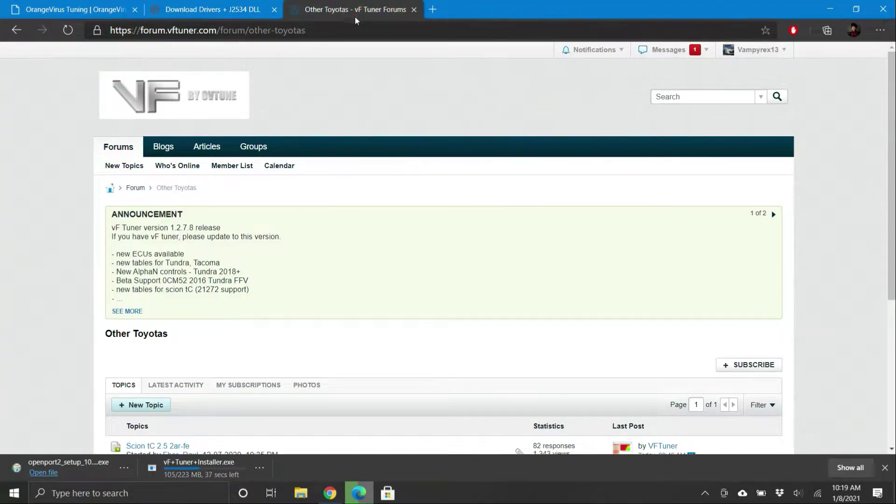
scroll(421, 226, down, 5)
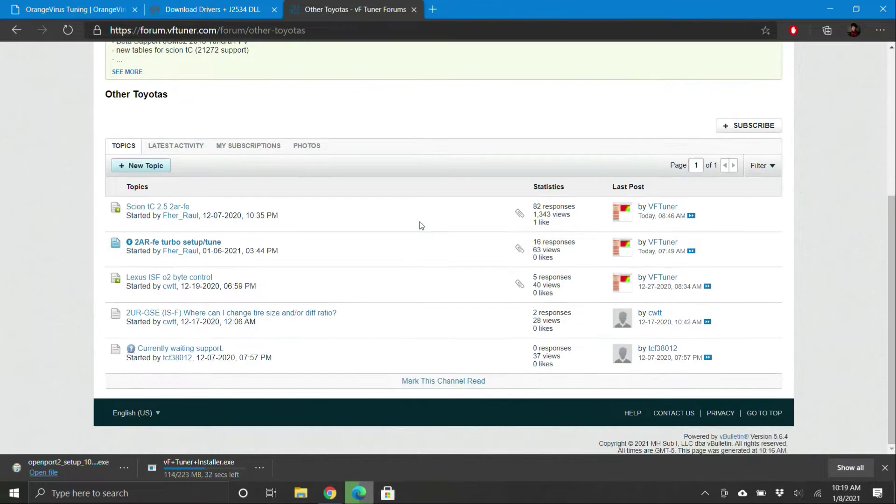
click(158, 206)
click(686, 404)
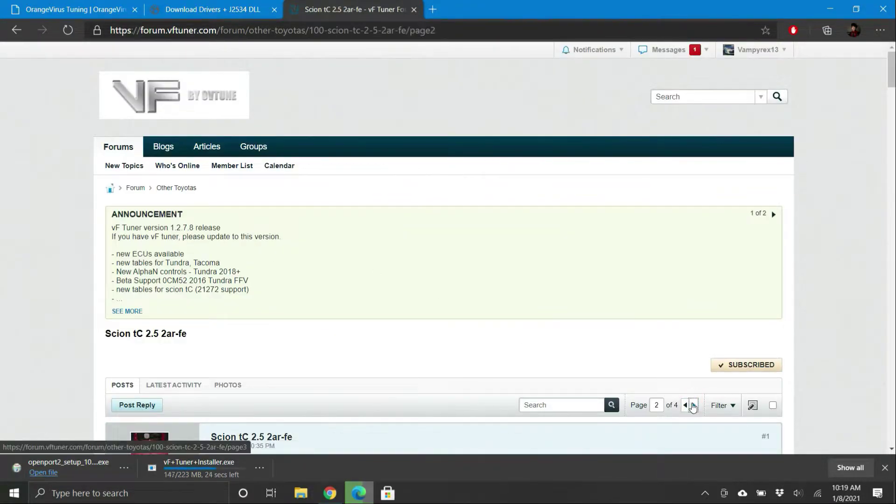
click(695, 94)
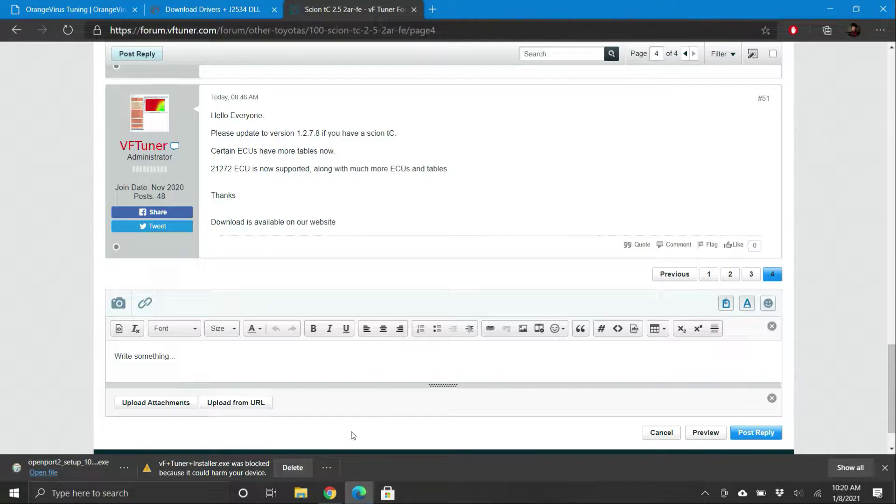
Keep the blocked vF+Tuner+Installer.exe download despite the warning and show it in its folder
click(326, 467)
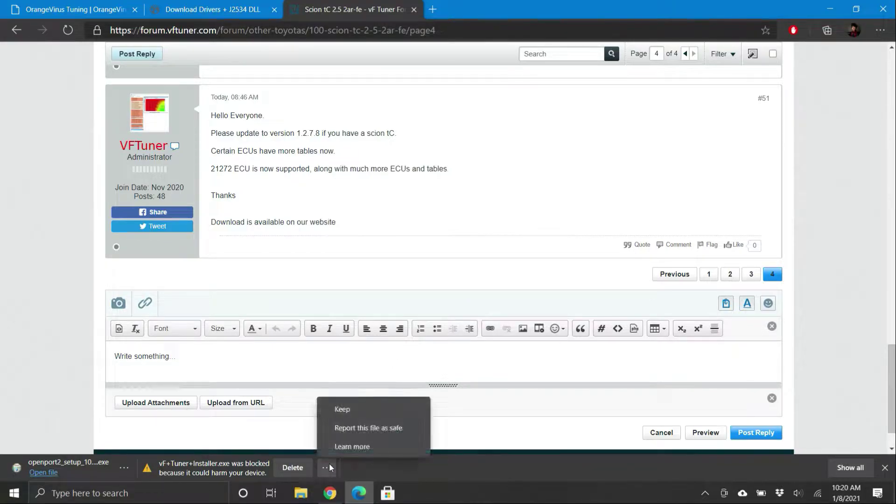
click(364, 409)
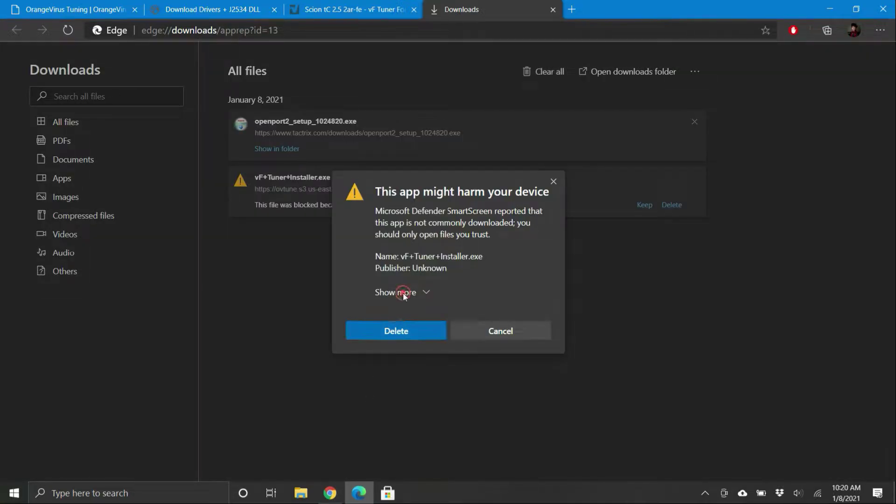
click(402, 292)
click(397, 286)
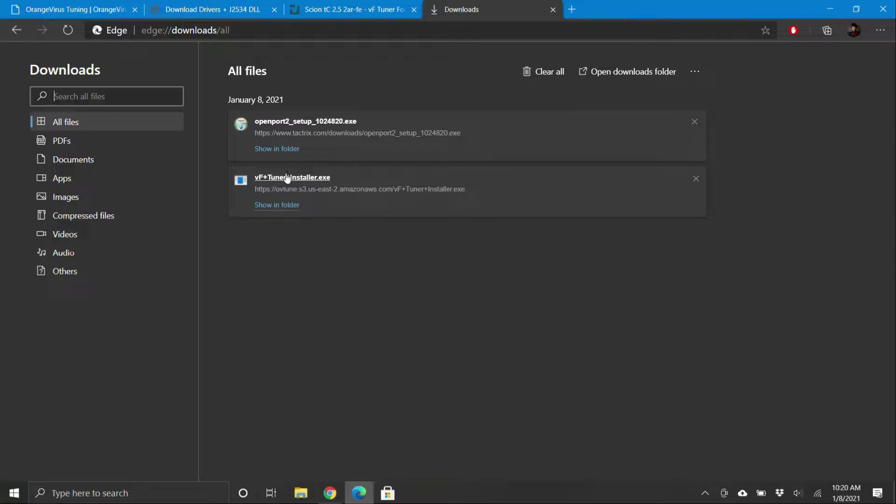
click(284, 208)
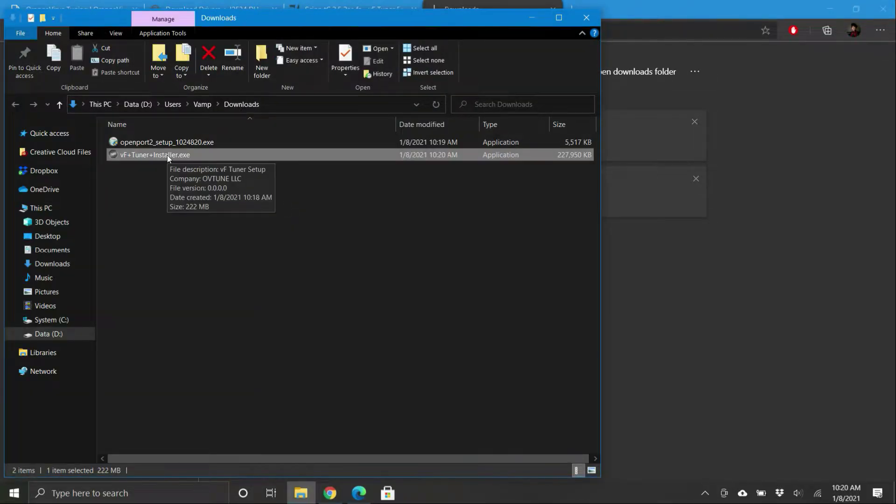
Run vF+Tuner+Installer.exe past the SmartScreen block, close the Downloads folder window, and accept the license agreement
double_click(167, 156)
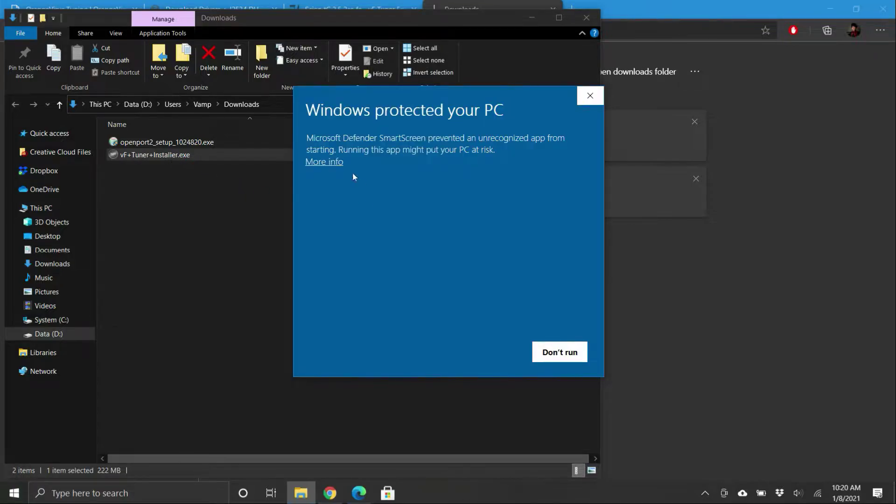
click(327, 162)
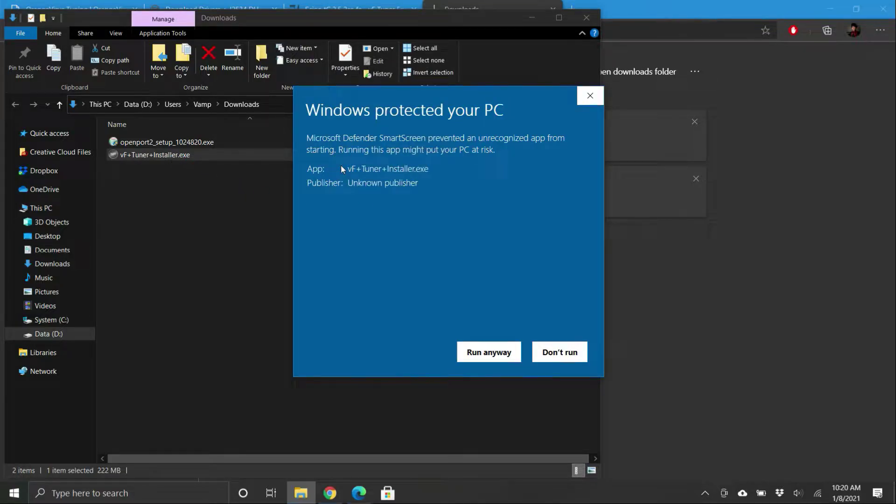
click(486, 355)
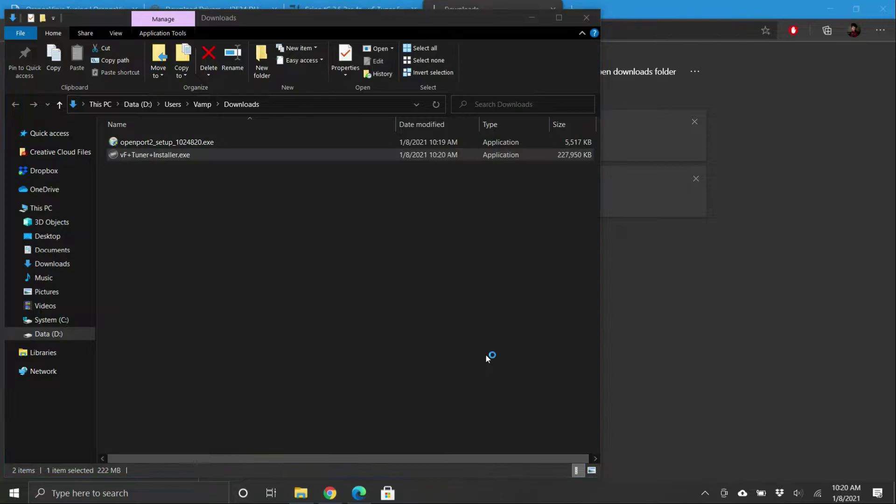
click(586, 17)
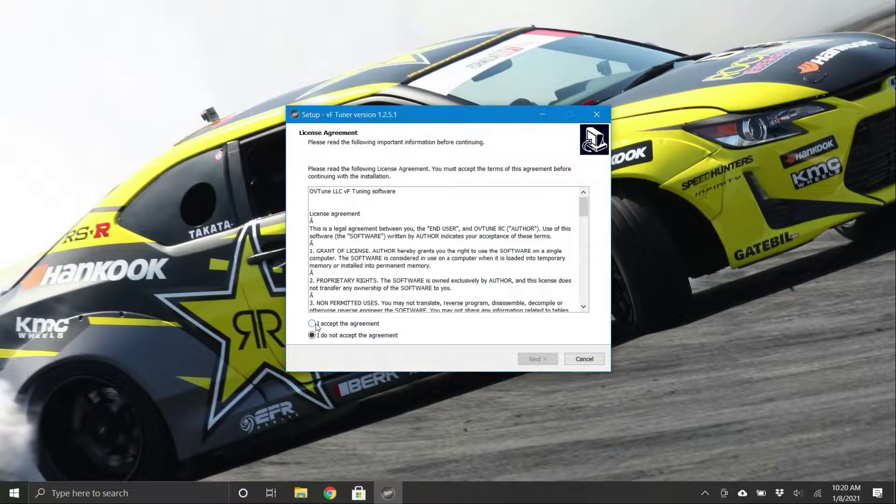
click(311, 323)
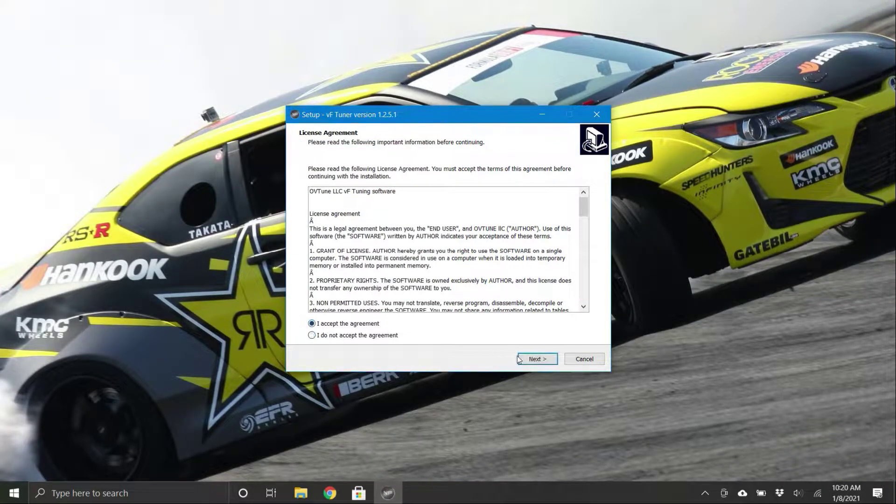
Open ESET NOD32 Antivirus from the hidden background apps to check its protection status, then close it
click(705, 492)
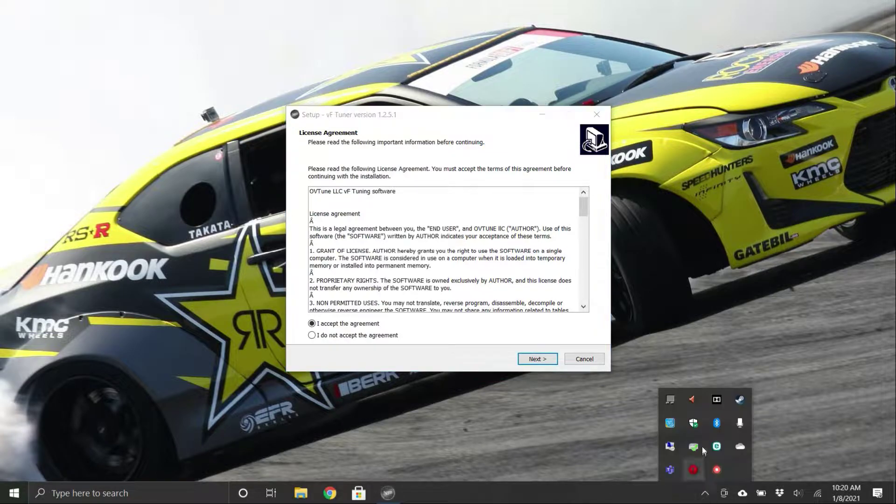
click(712, 446)
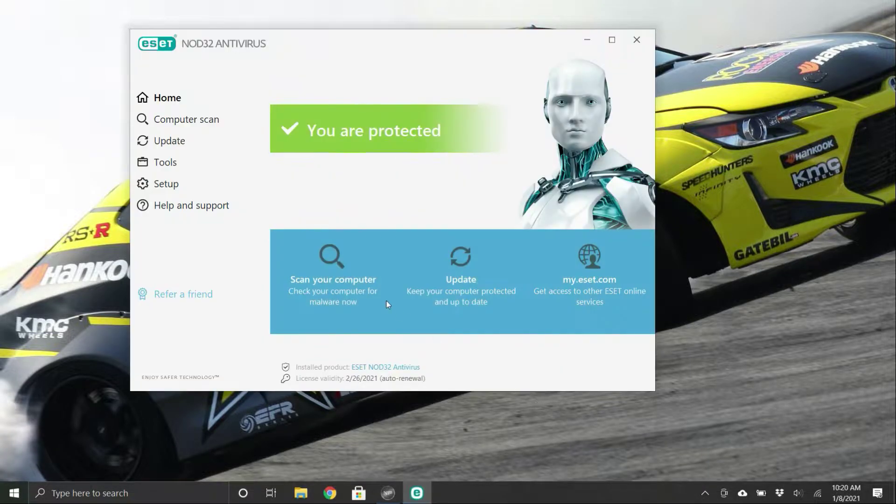
click(636, 40)
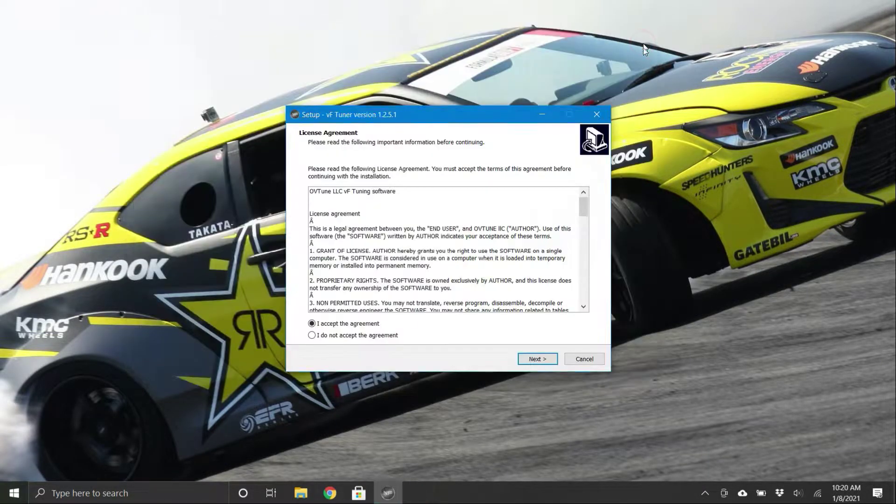
Install vF Tuner with the default options and a desktop shortcut, and finish the setup
click(531, 359)
click(532, 359)
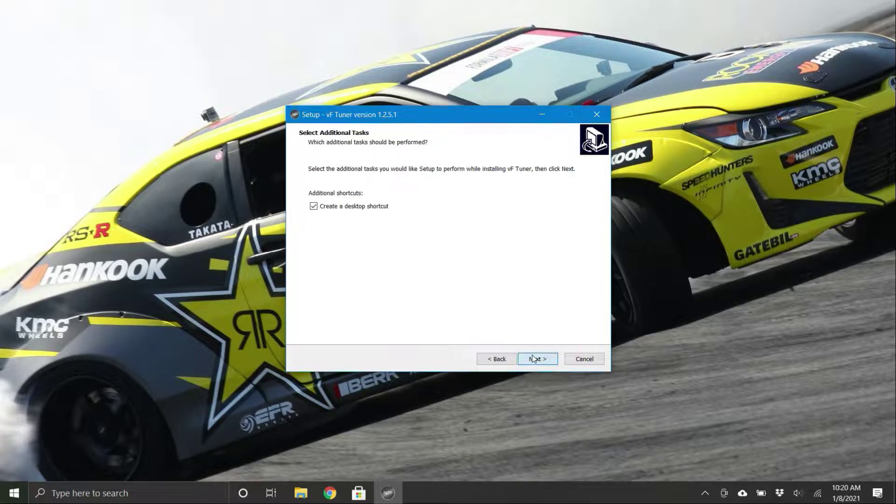
click(533, 358)
click(533, 359)
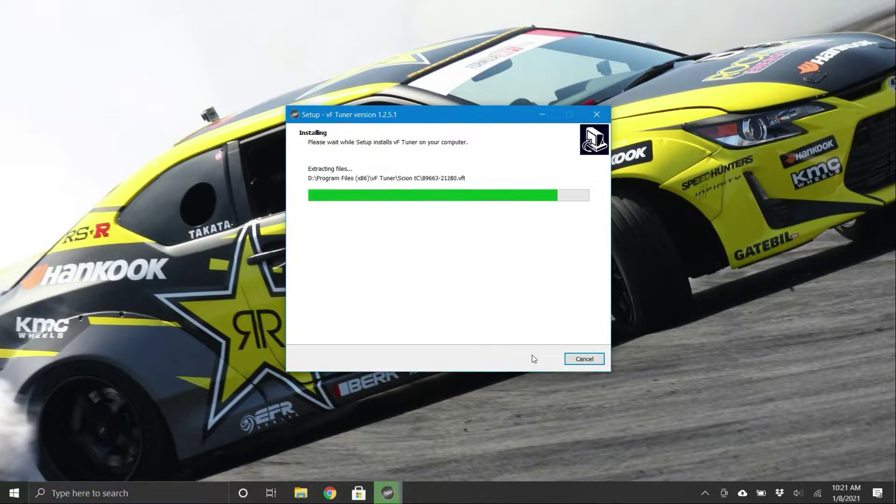
key(Return)
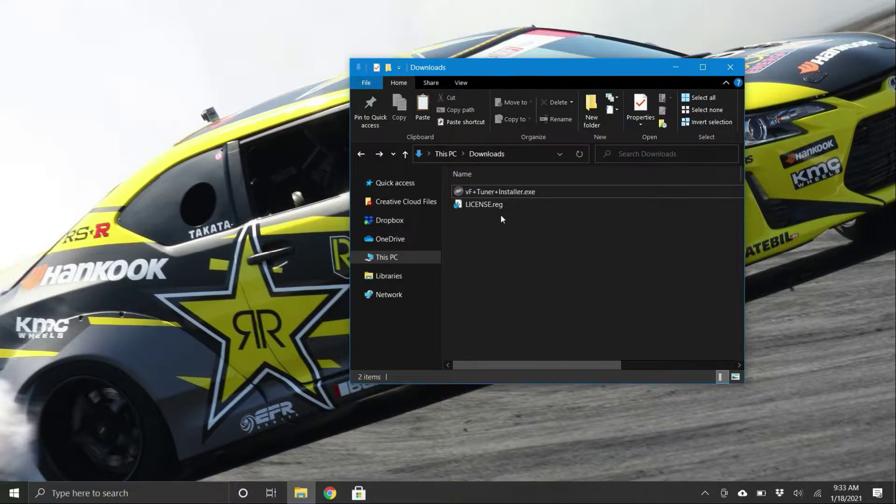
Merge LICENSE.reg from the Downloads folder into the Windows registry and accept the confirmation
click(494, 207)
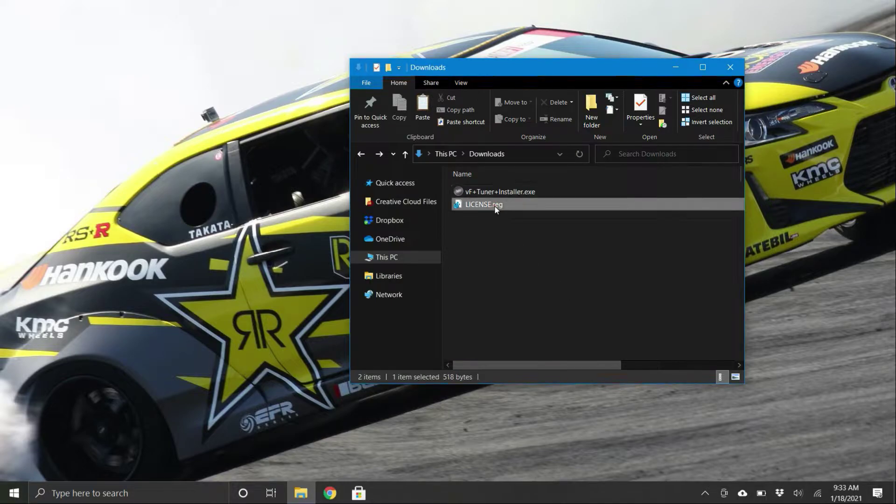
double_click(495, 206)
click(485, 260)
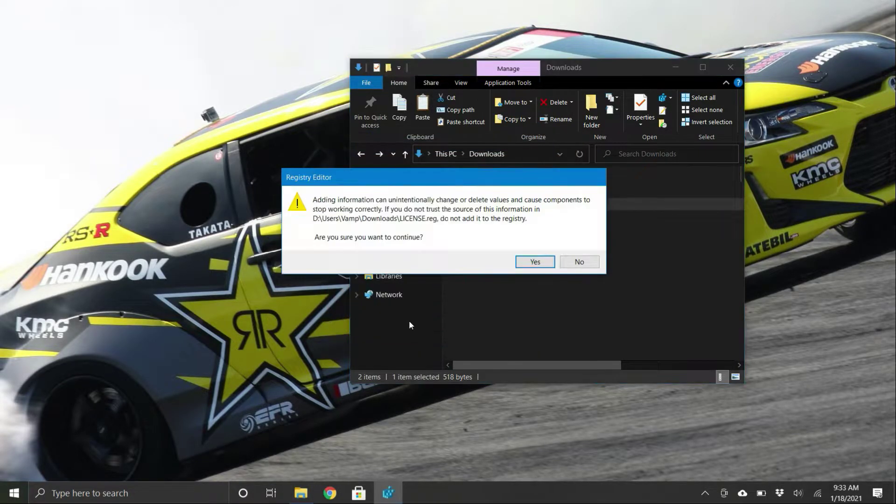
click(520, 265)
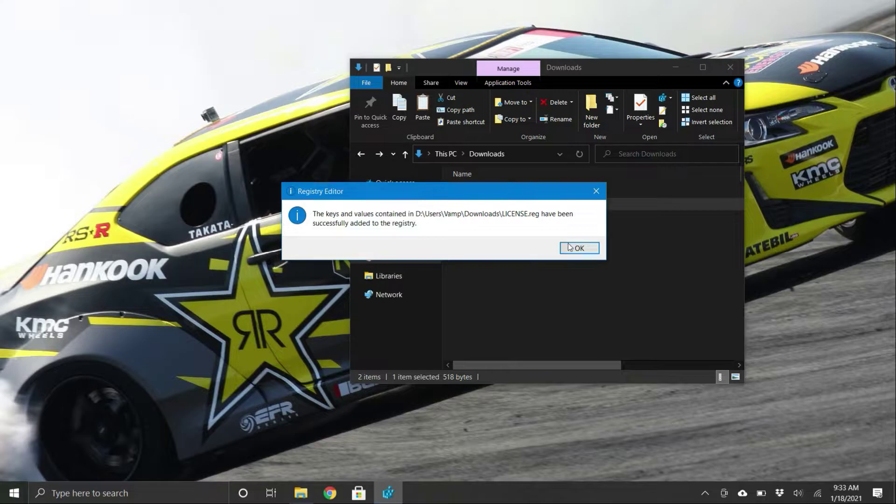
click(569, 247)
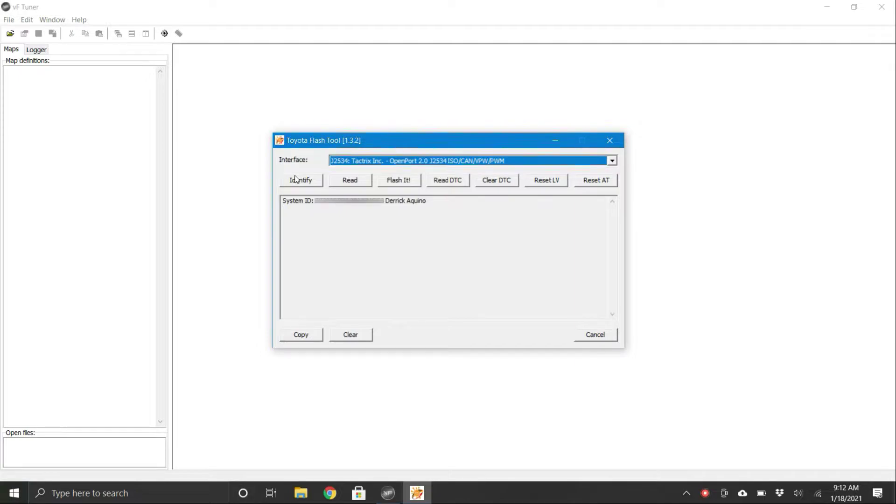
Identify the car's ECU with the Toyota Flash Tool through the Tactrix OpenPort 2.0 J2534 interface
click(295, 180)
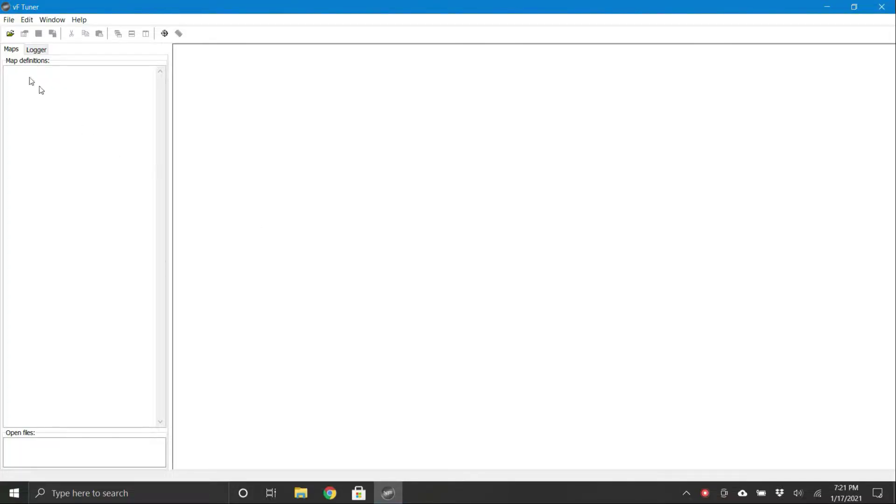
Open 89663-21272.vft from the Scion tC folder and agree to spend 4 credits to unlock it
click(7, 37)
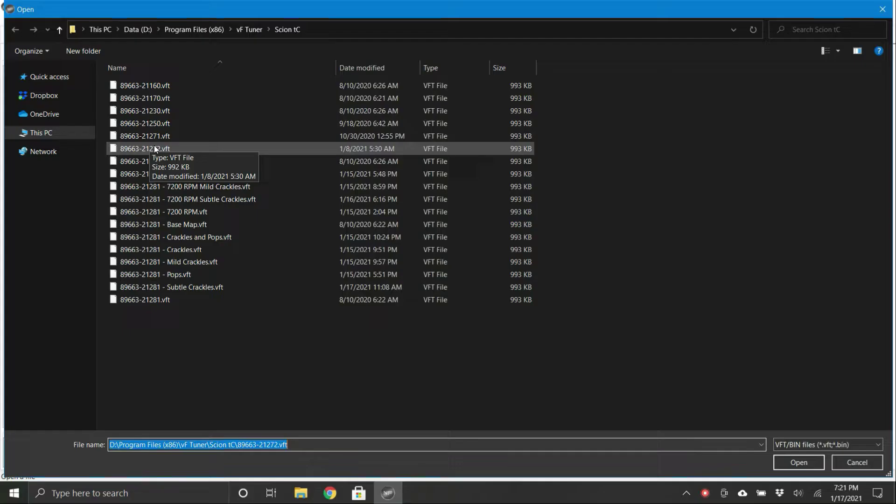
click(155, 147)
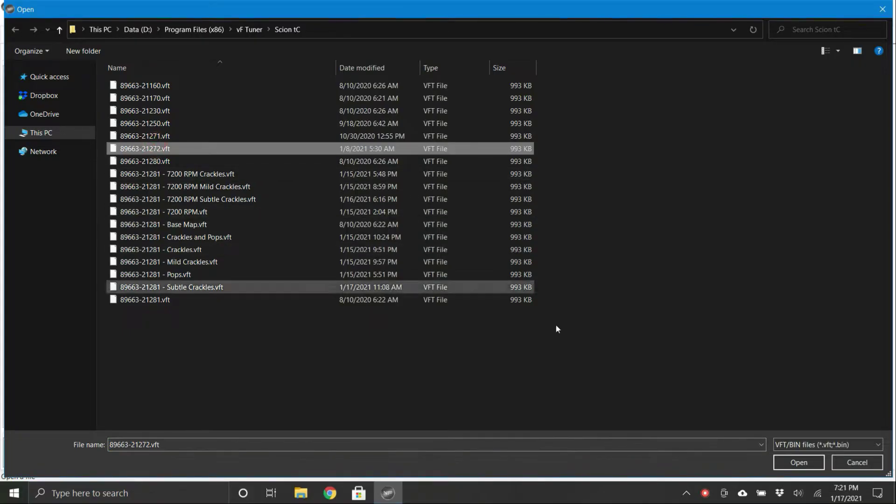
click(782, 460)
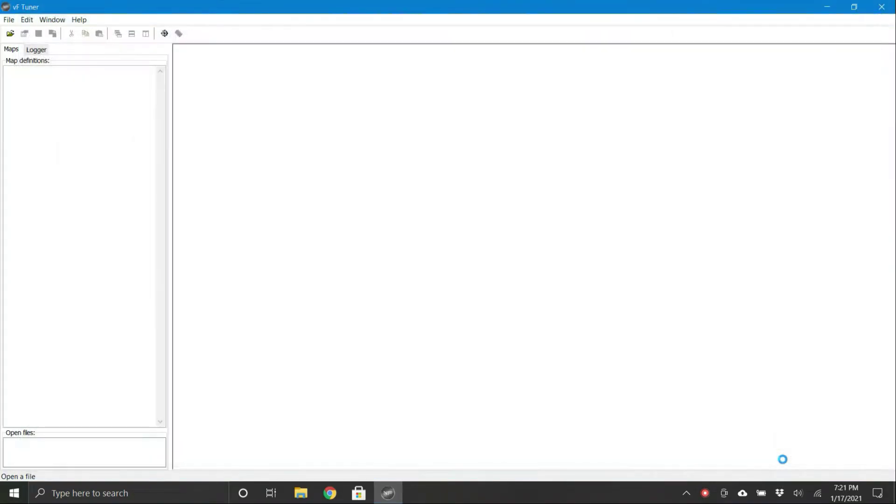
click(489, 304)
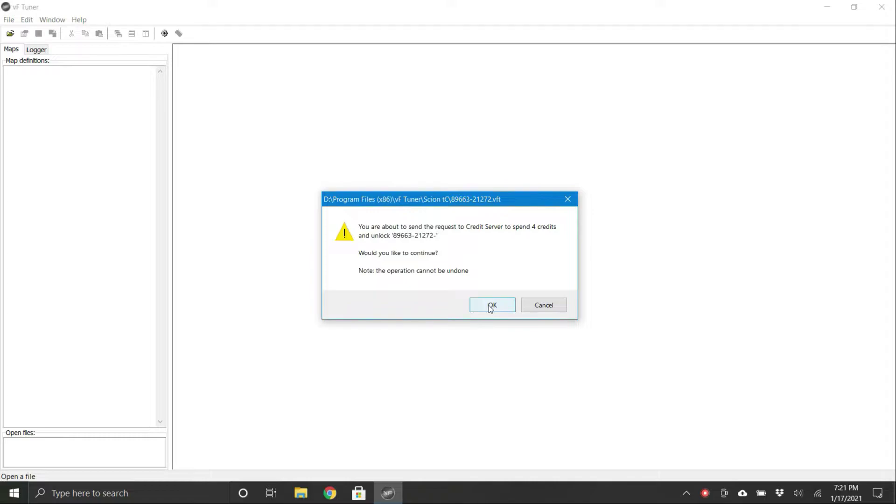
click(490, 307)
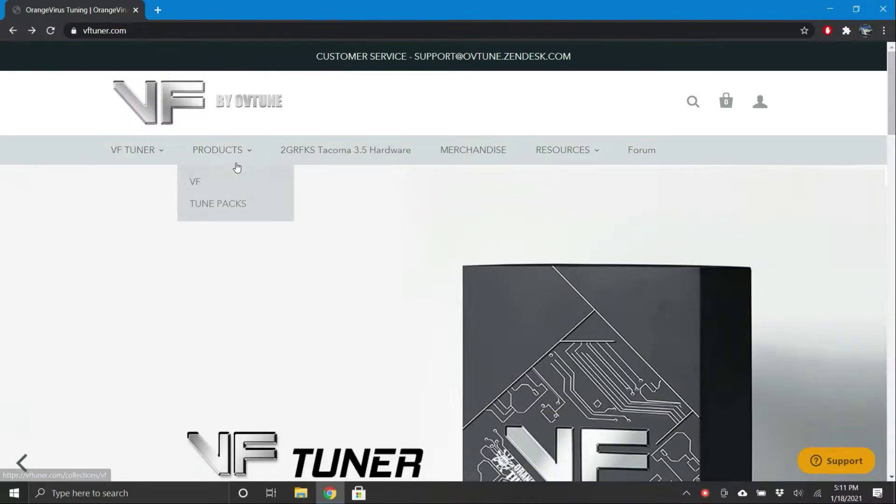
On vftuner.com in Chrome, go to the VF product collection and view the vF Tuner Credits offer
click(237, 163)
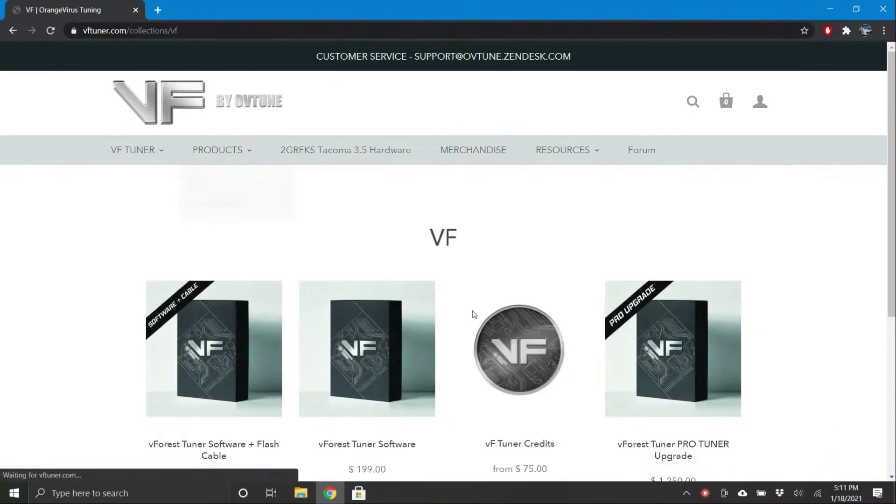
click(550, 370)
click(639, 294)
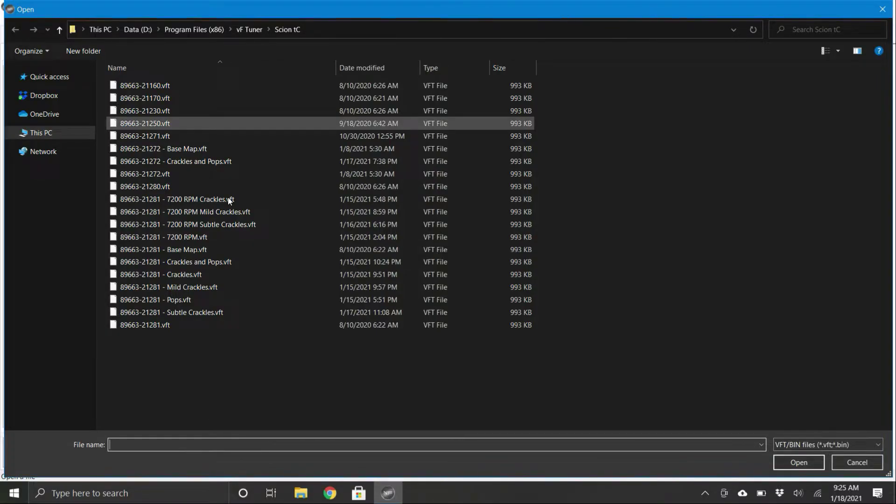
click(171, 327)
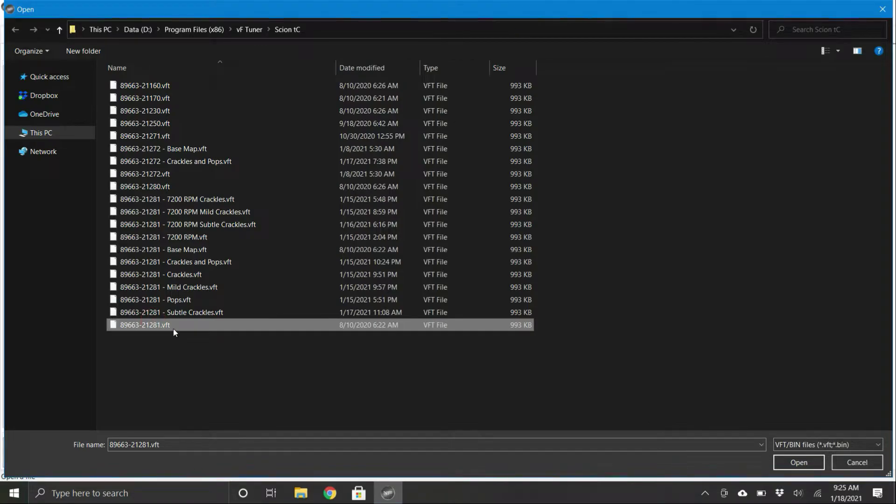
click(212, 250)
double_click(236, 250)
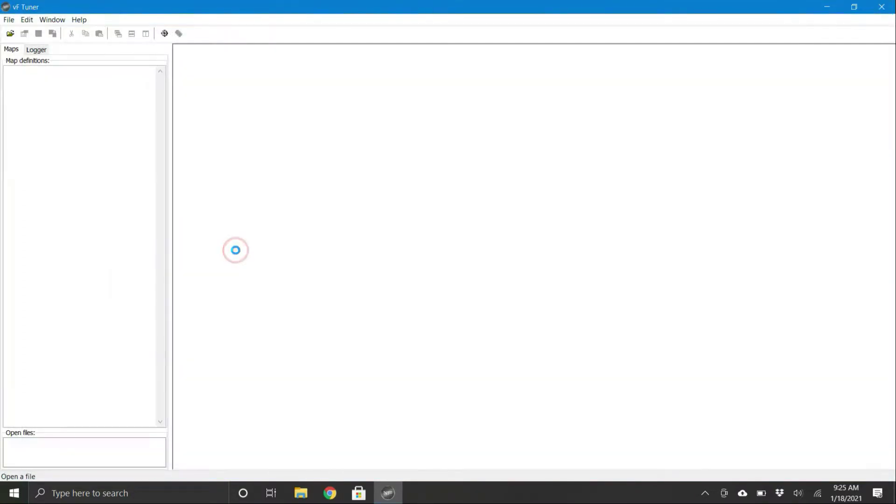
click(515, 283)
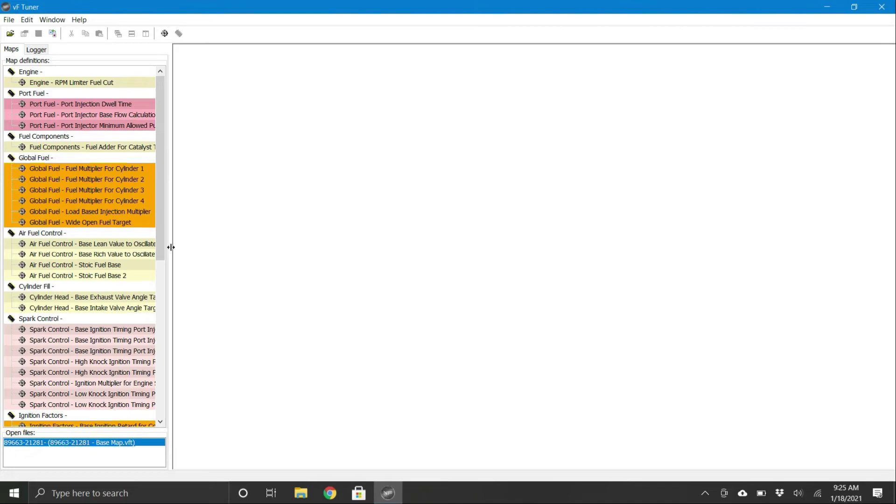
drag(170, 248, 244, 243)
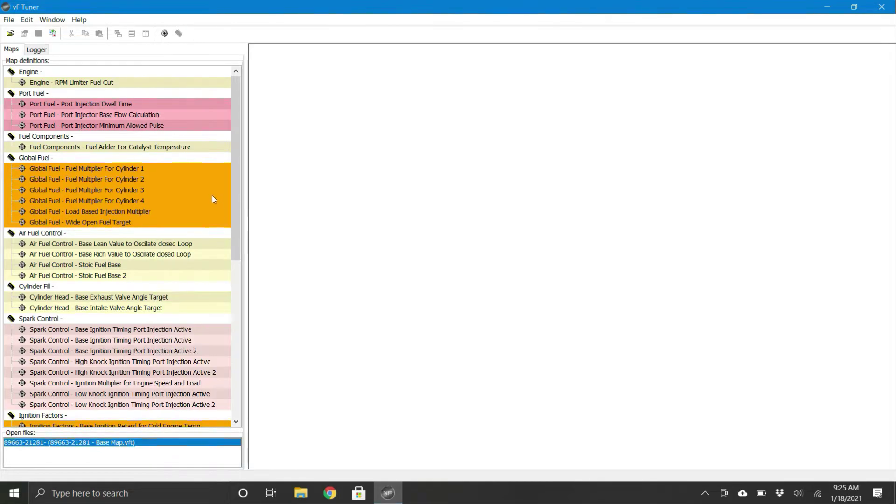
View the RPM limiter fuel cut map, the three Port Fuel maps and the catalyst temperature fuel adder map
double_click(222, 85)
double_click(214, 106)
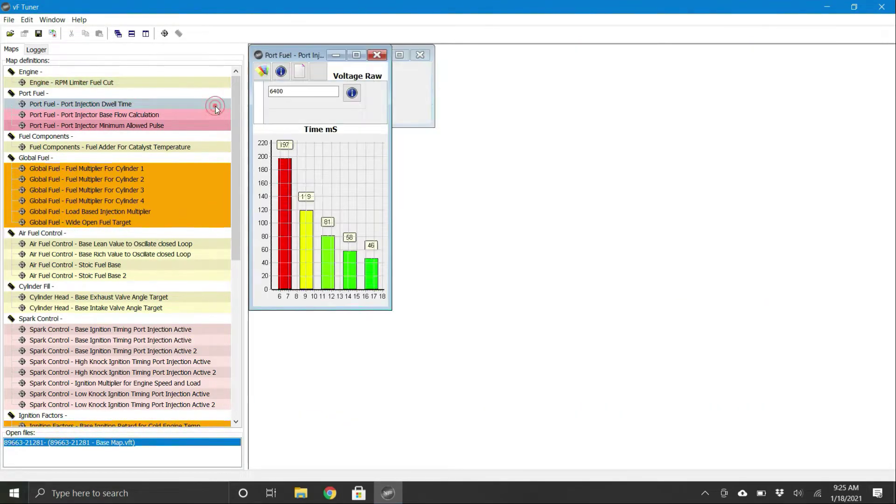
double_click(216, 116)
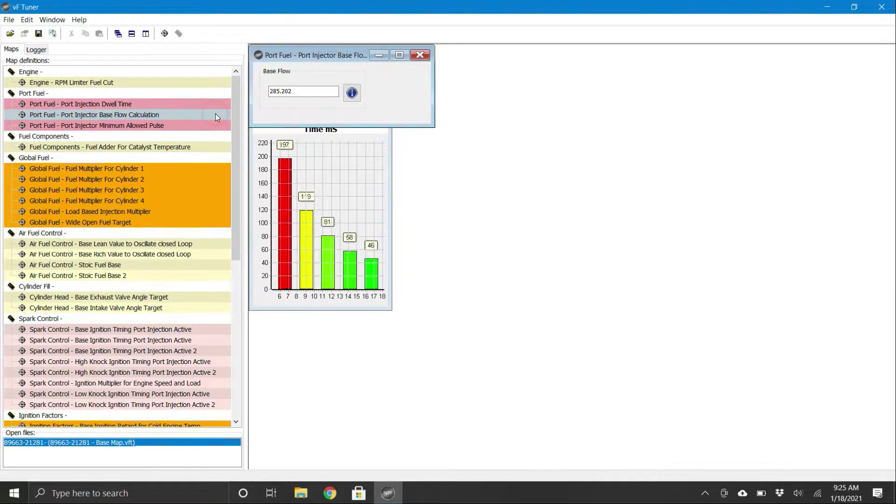
double_click(216, 125)
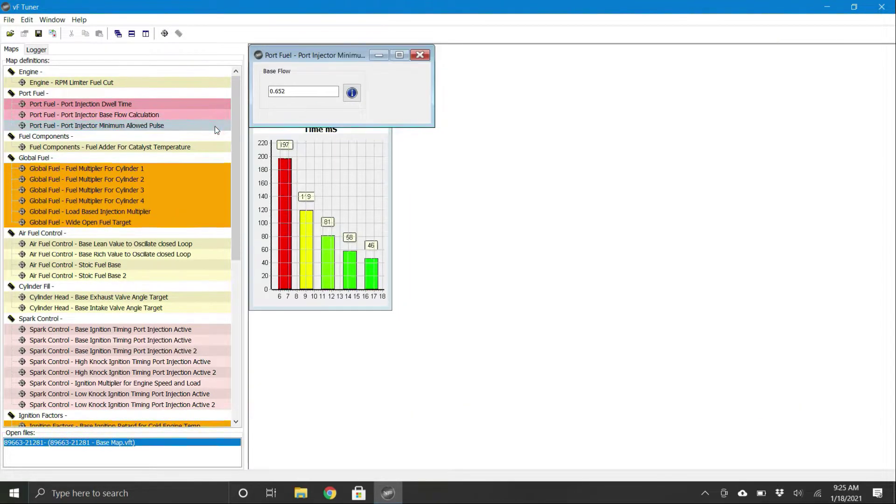
double_click(215, 146)
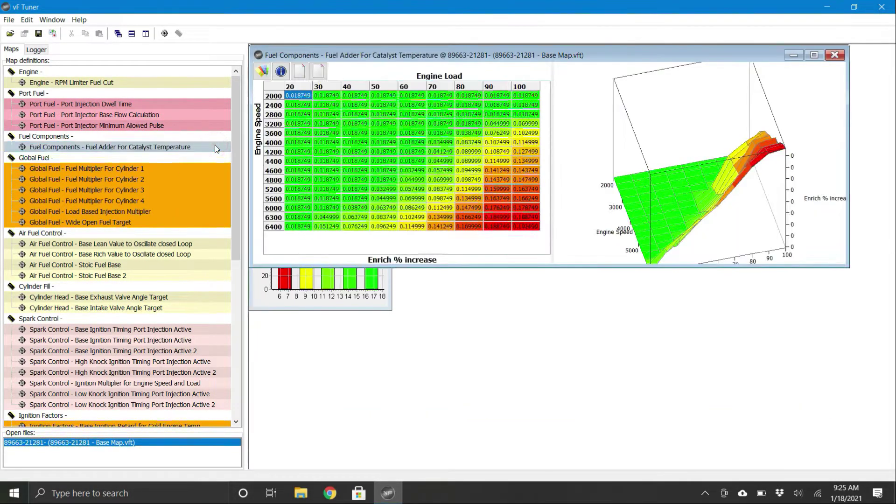
View the Global Fuel maps: the cylinder 1 to 4 fuel multipliers, Load Based Injection Multiplier and Wide Open Fuel Target
double_click(217, 169)
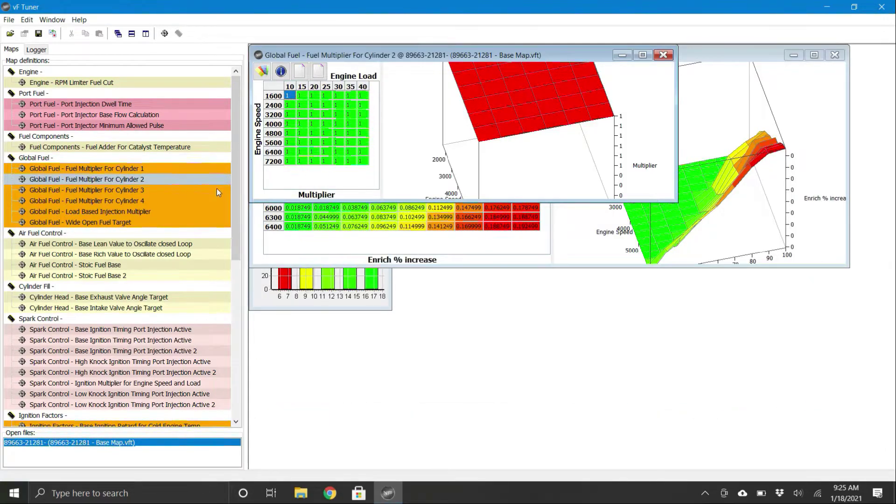
double_click(217, 190)
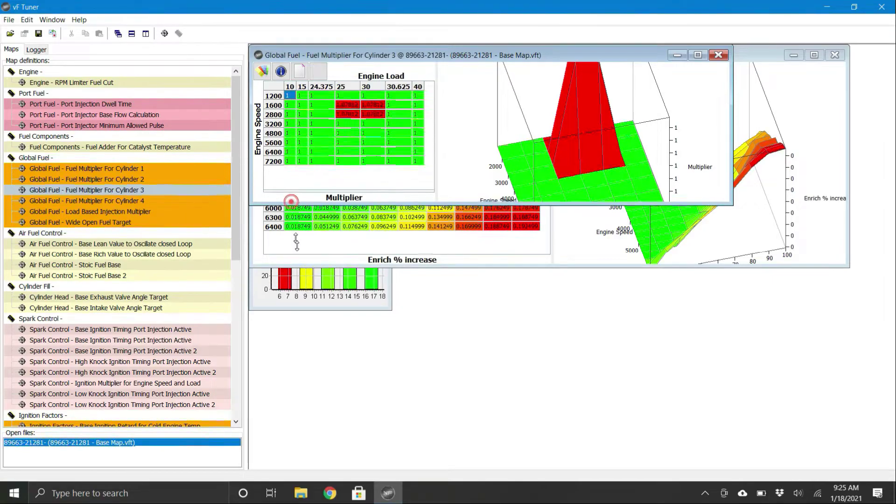
double_click(181, 201)
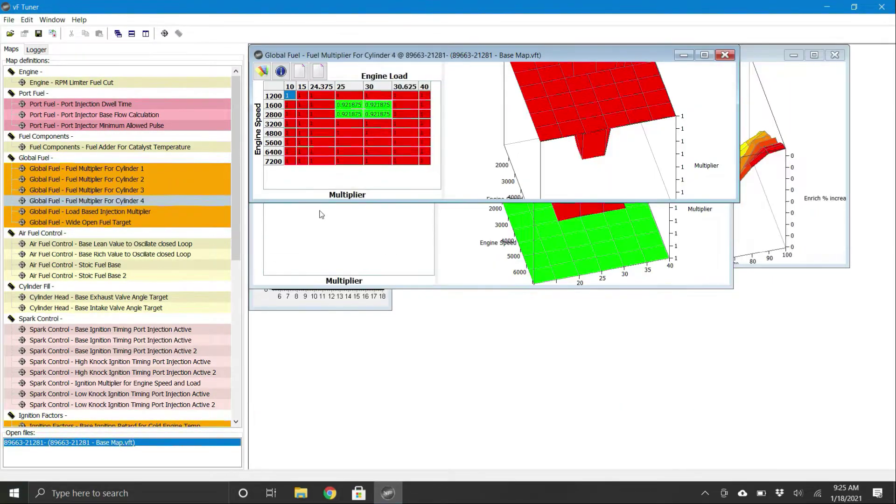
double_click(182, 213)
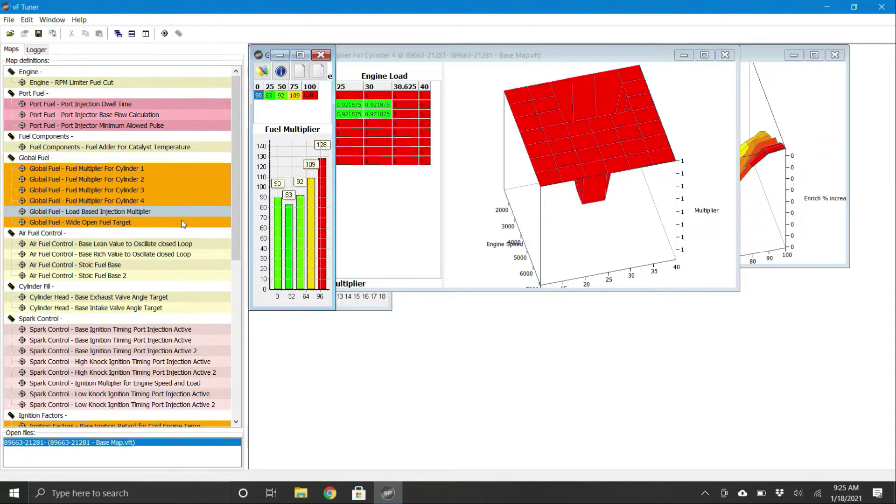
double_click(182, 222)
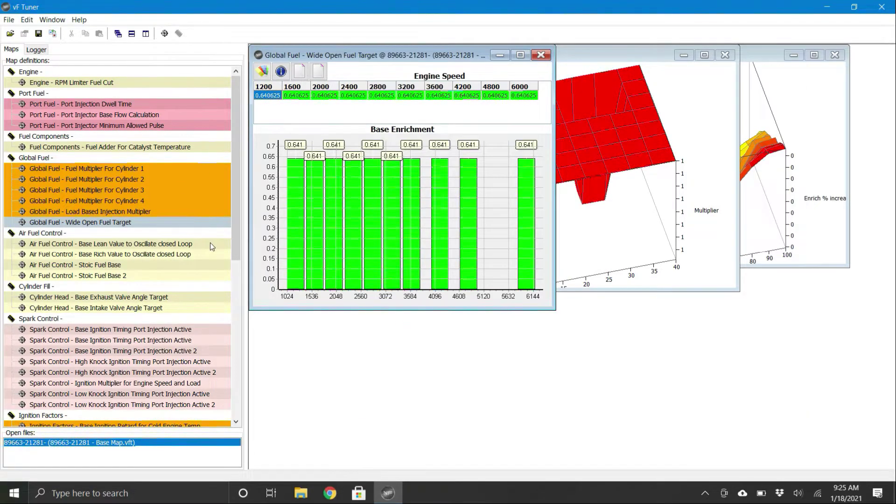
View the four Air Fuel Control maps and the base exhaust and intake valve angle target maps
double_click(210, 242)
double_click(211, 254)
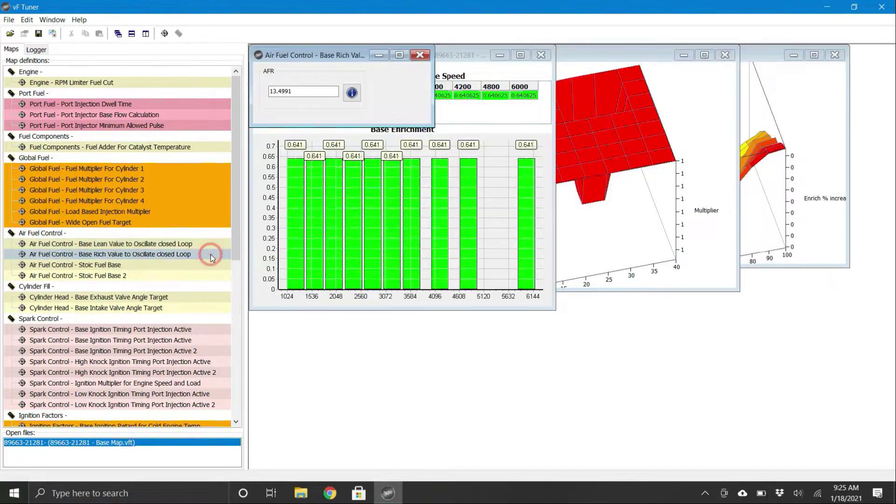
double_click(210, 265)
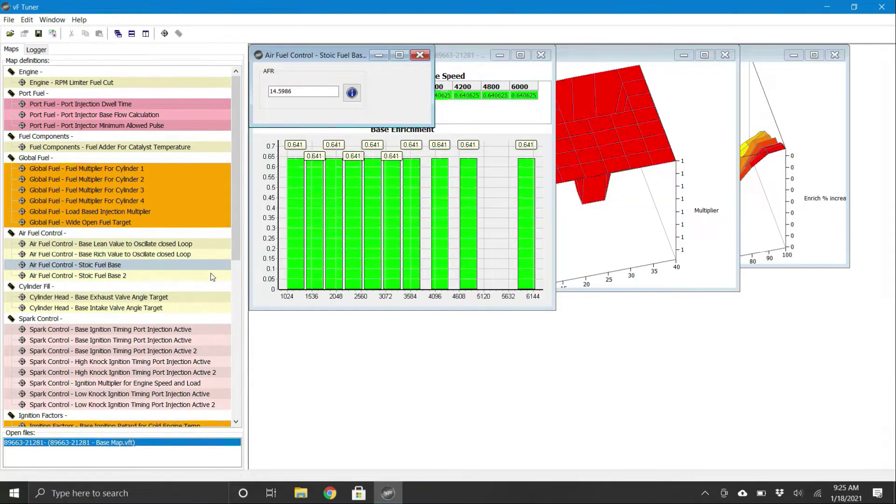
double_click(210, 274)
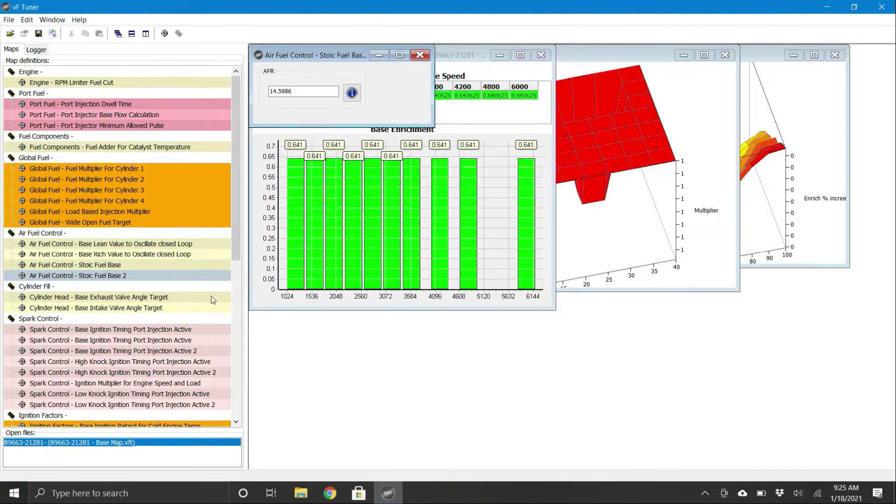
double_click(211, 297)
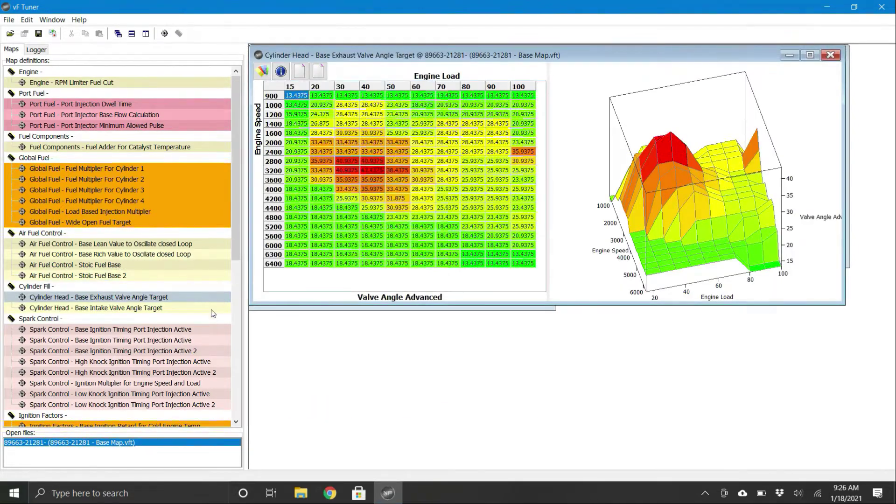
double_click(211, 308)
View the Spark Control maps: base ignition timing, high knock, ignition multiplier for engine speed and load, and low knock timing
double_click(212, 329)
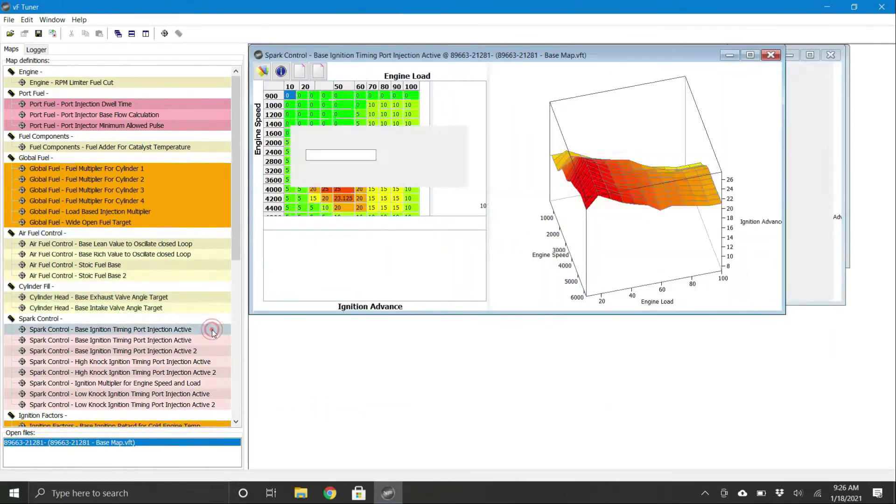
click(210, 340)
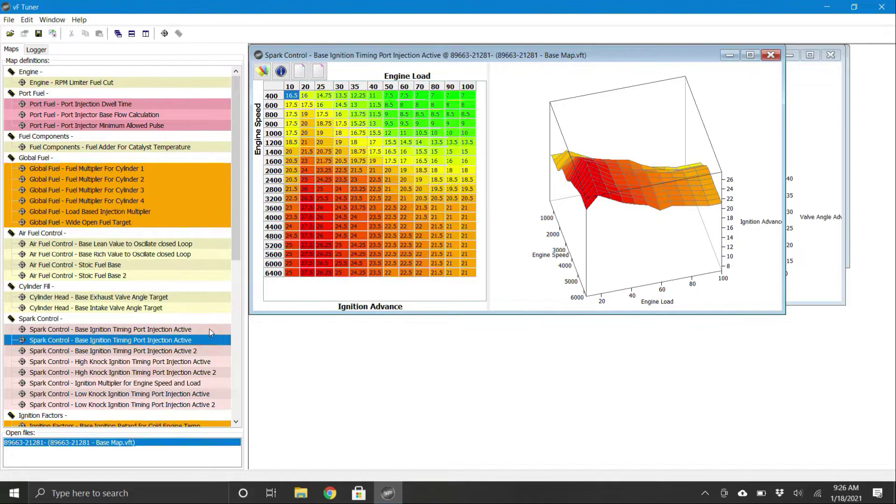
click(209, 328)
double_click(215, 351)
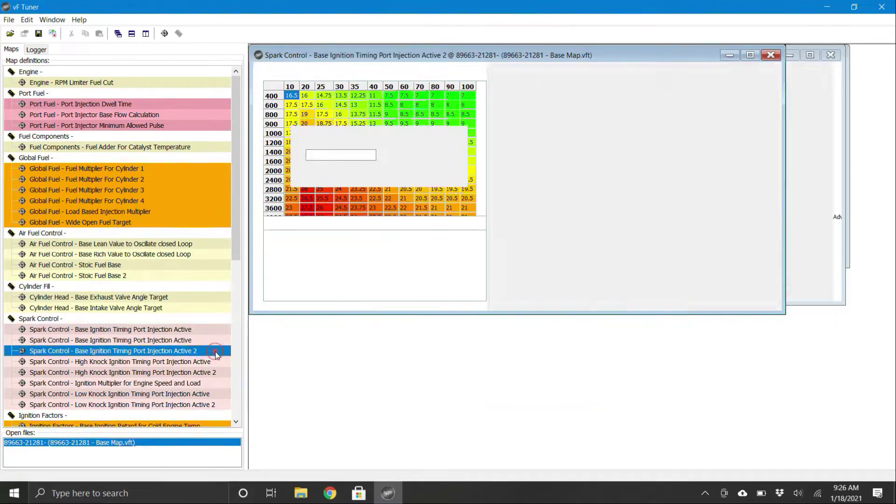
double_click(220, 360)
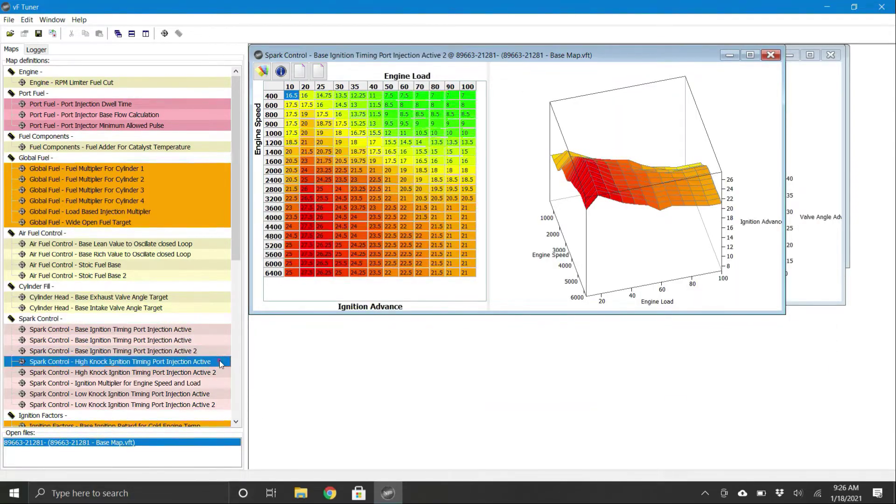
click(224, 372)
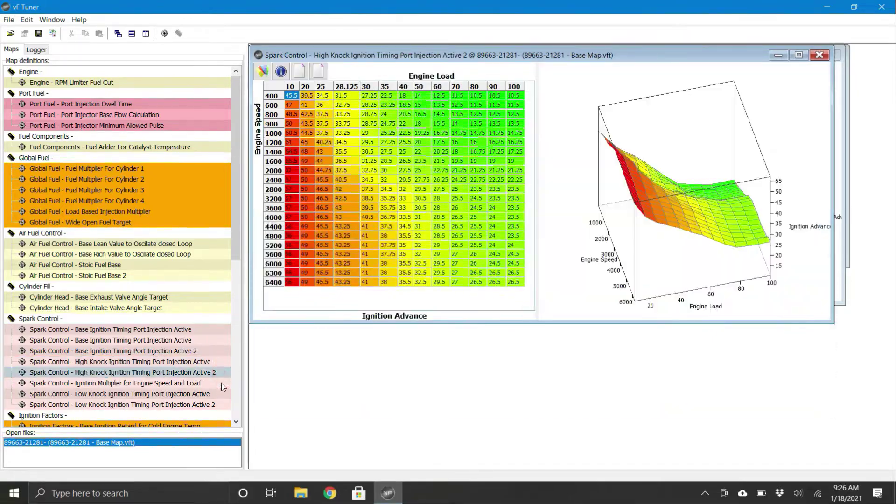
double_click(221, 383)
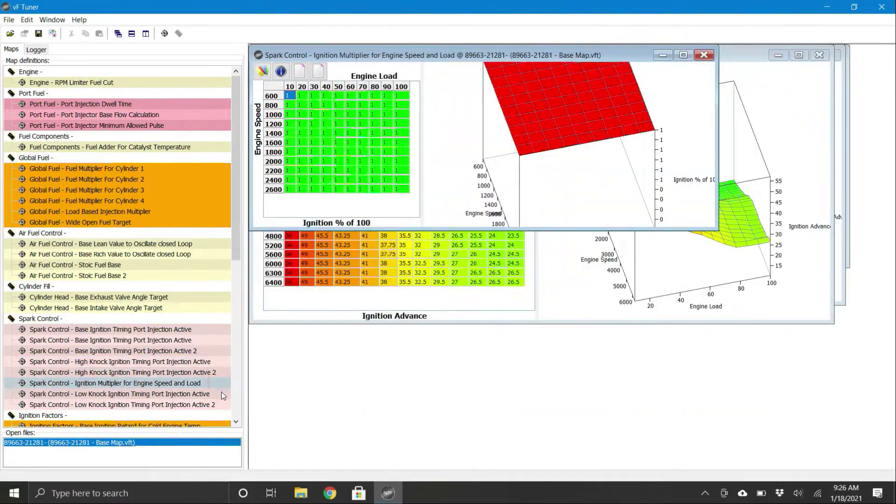
double_click(221, 393)
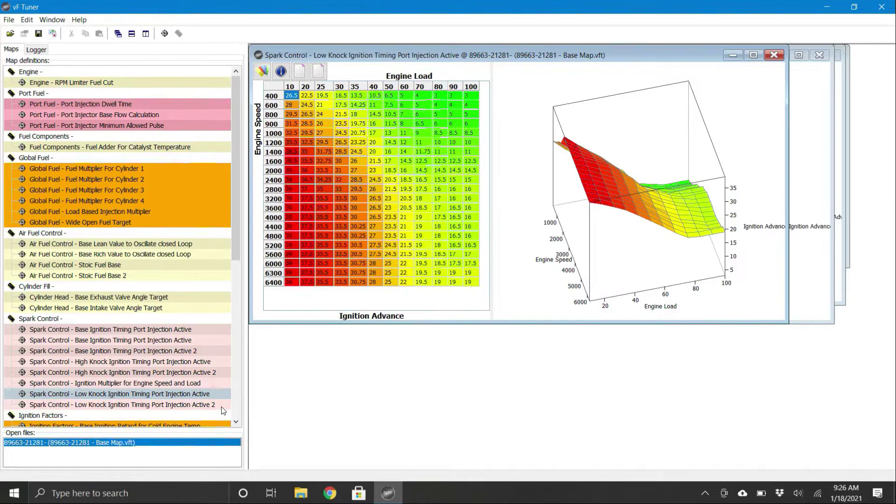
double_click(222, 405)
View the four Ignition Factors maps: cold engine retard, valve timing retard, Ignition Maximum Allowed and transient retard for valve timing
drag(235, 251, 225, 416)
double_click(218, 122)
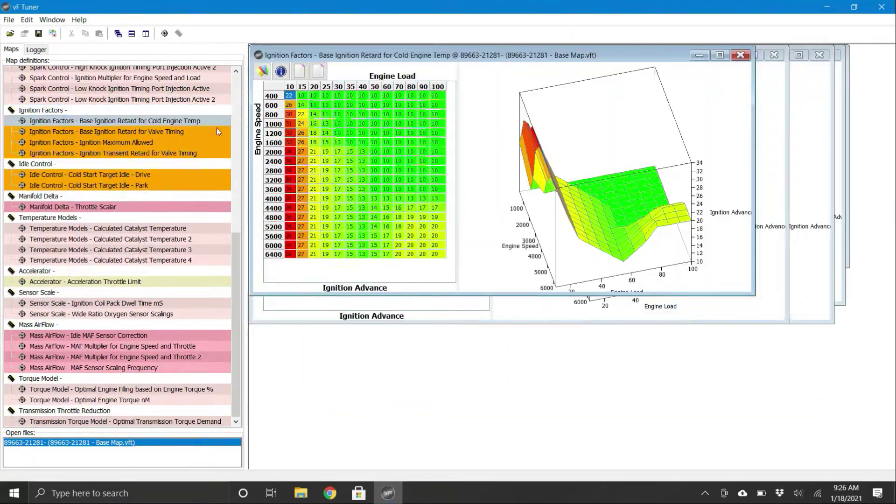
double_click(214, 132)
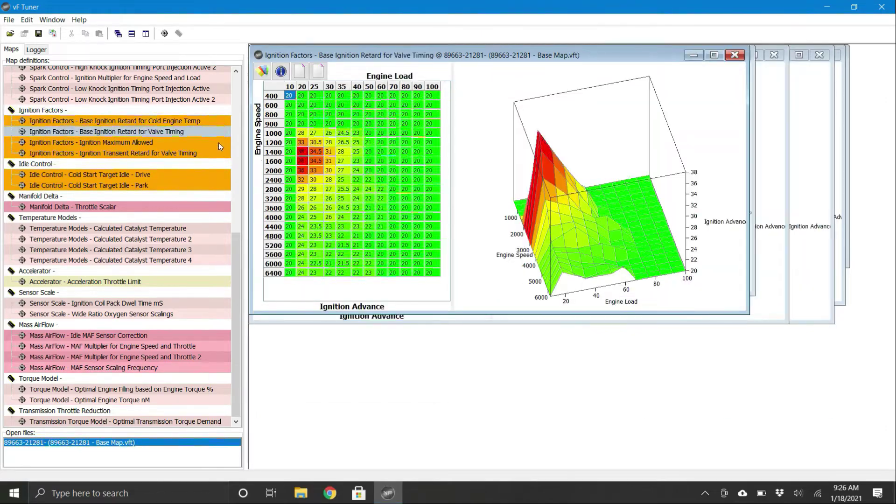
double_click(219, 142)
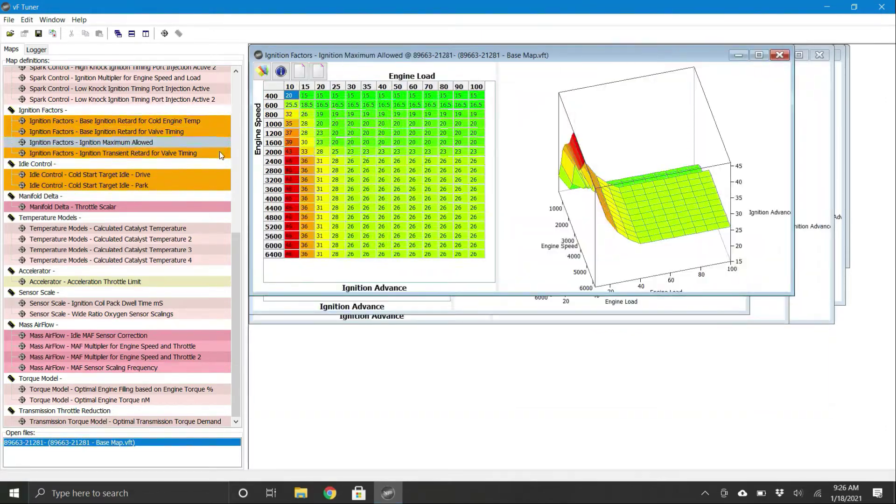
double_click(219, 152)
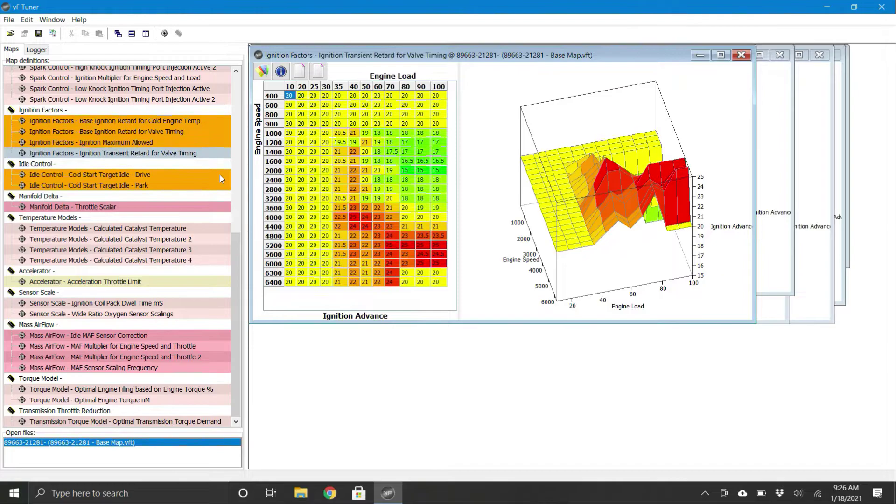
View the Cold Start Target Idle maps for Drive and Park and the Manifold Delta Throttle Scalar map
double_click(219, 174)
double_click(219, 185)
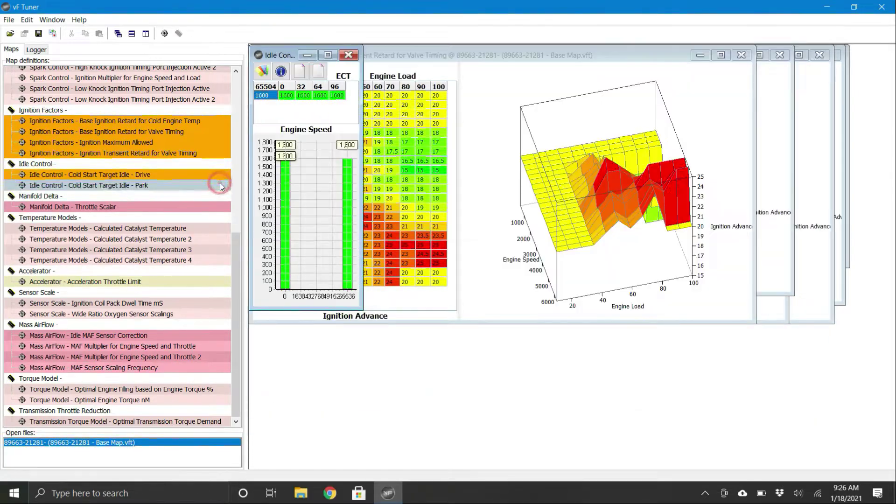
double_click(219, 208)
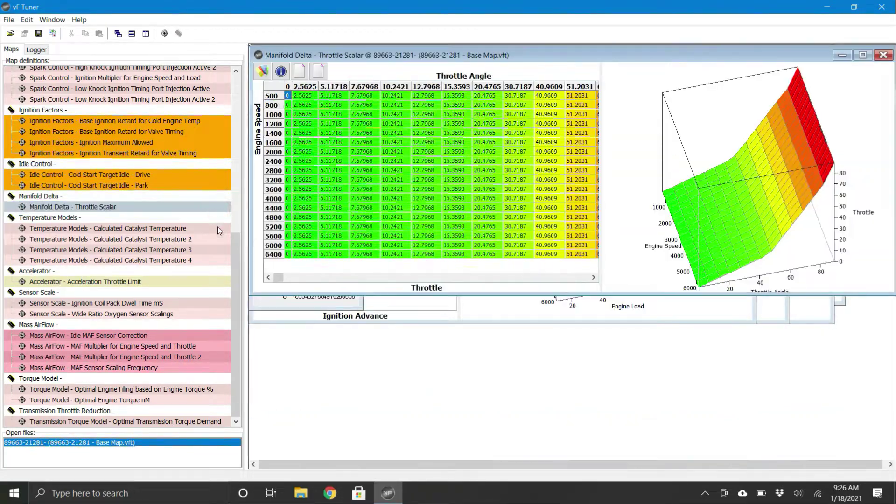
View the four Calculated Catalyst Temperature maps under Temperature Models
double_click(218, 227)
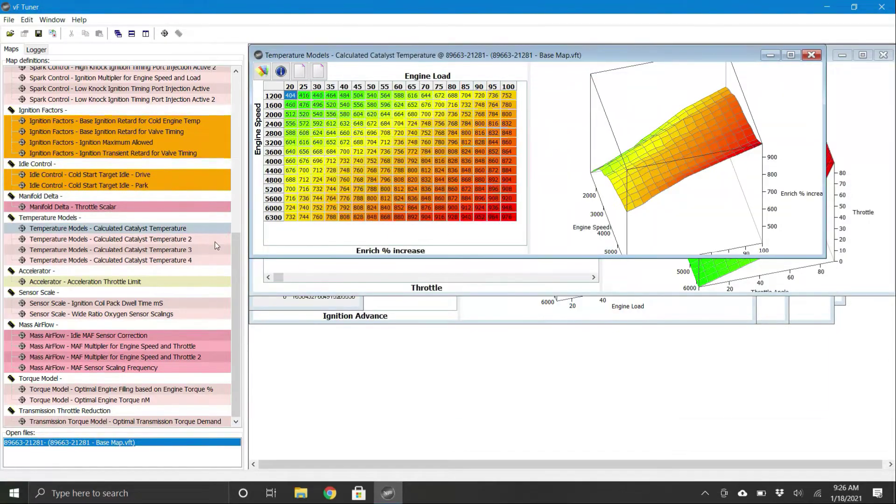
double_click(215, 242)
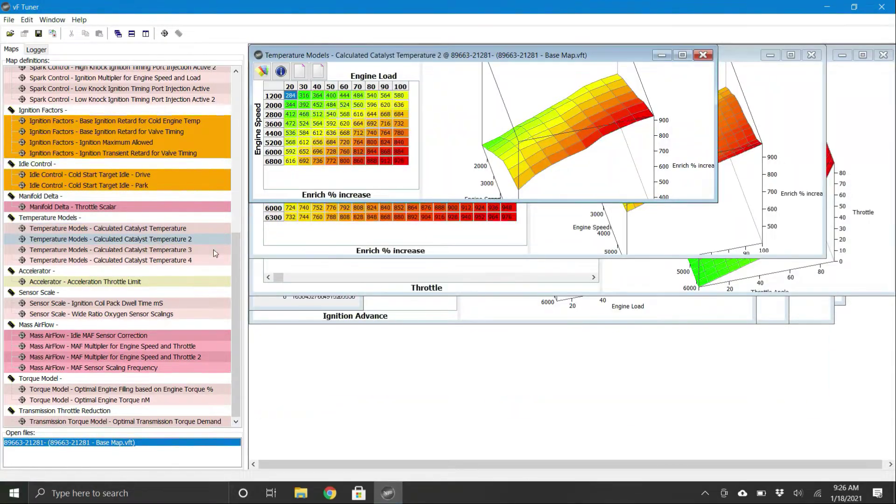
double_click(213, 249)
double_click(213, 260)
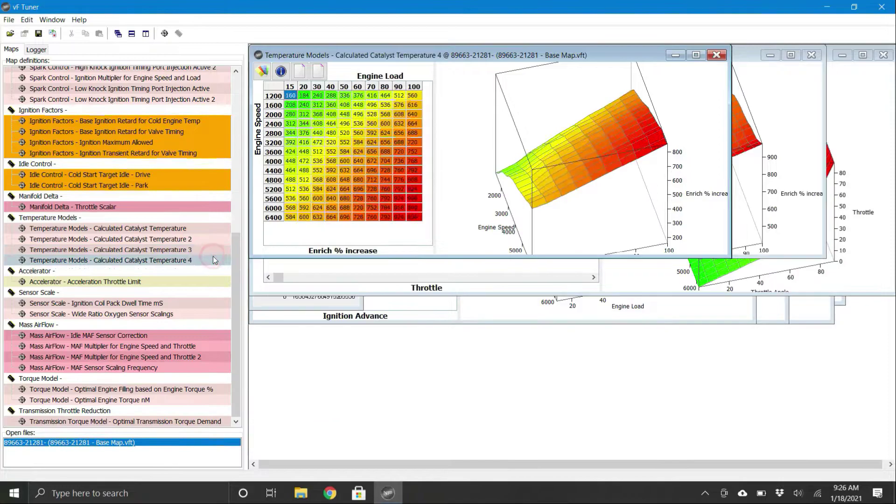
View the Acceleration Throttle Limit map and the Sensor Scale maps for coil pack dwell time and wide ratio oxygen sensor scalings
double_click(211, 280)
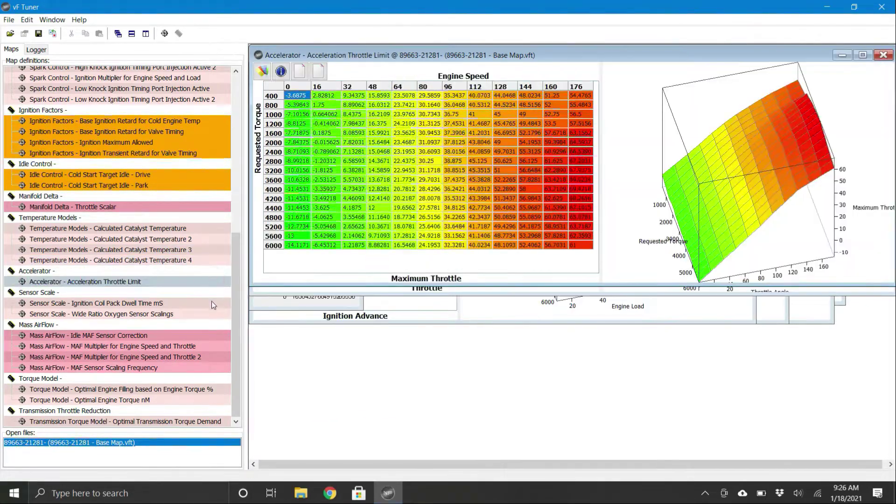
double_click(211, 301)
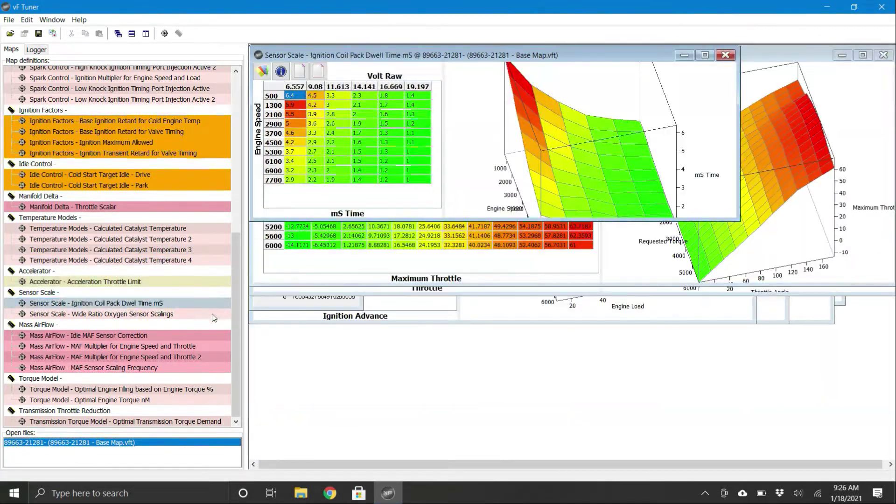
double_click(212, 313)
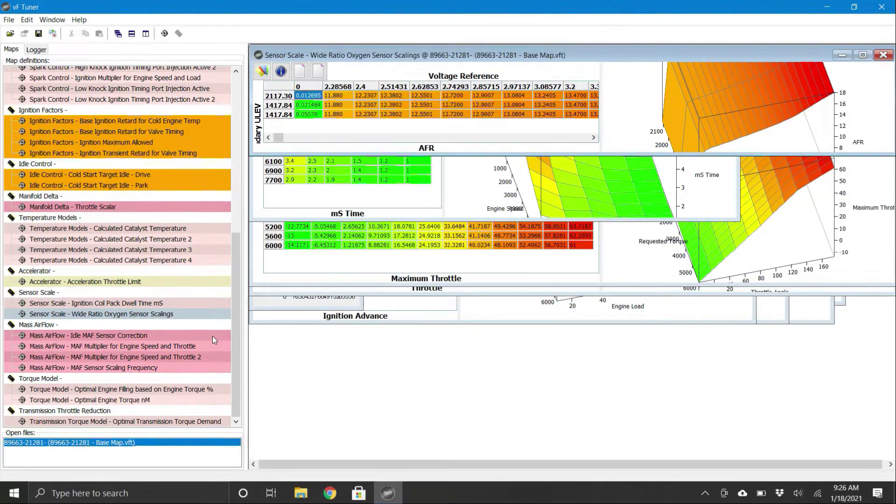
View the Mass AirFlow maps: Idle MAF Sensor Correction, both MAF multipliers for engine speed and throttle, and MAF Sensor Scaling Frequency
double_click(212, 336)
double_click(212, 346)
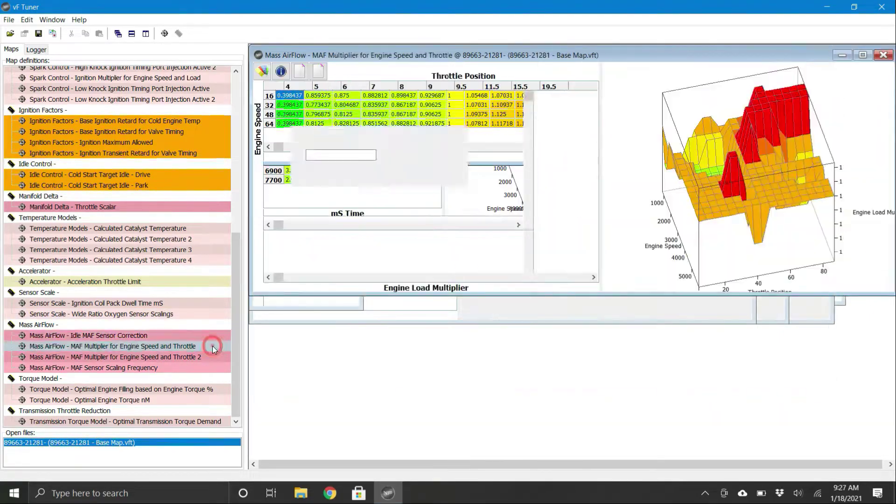
double_click(212, 360)
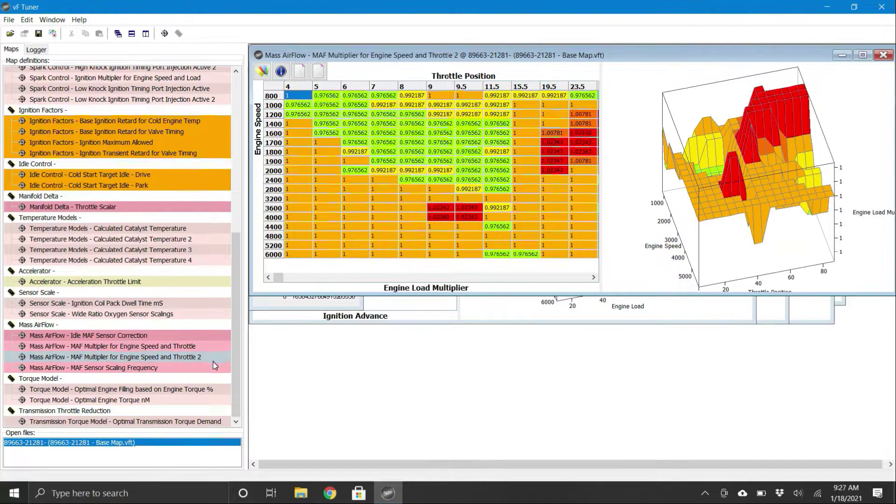
double_click(214, 367)
View the two Torque Model maps and the Optimal Transmission Torque Demand map
double_click(218, 388)
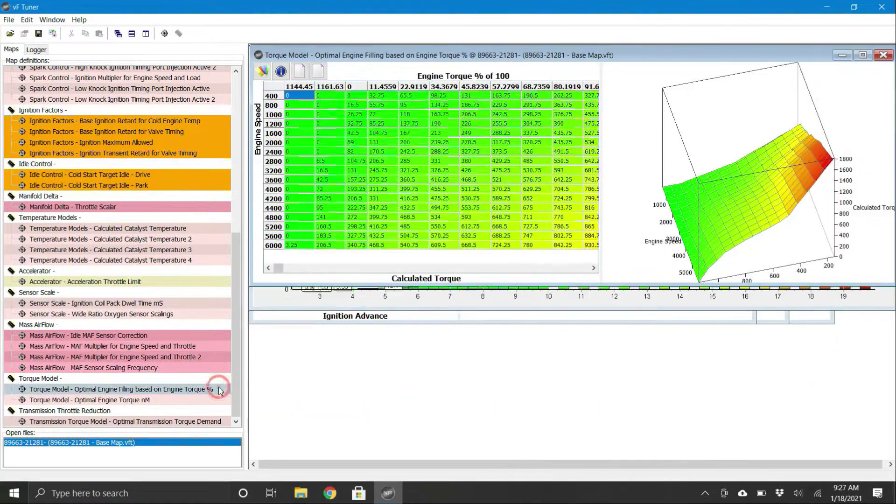
double_click(219, 400)
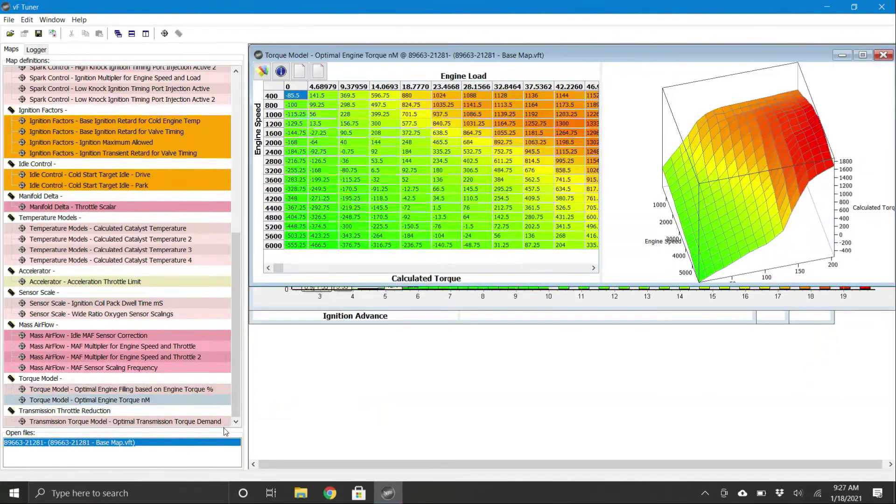
double_click(224, 423)
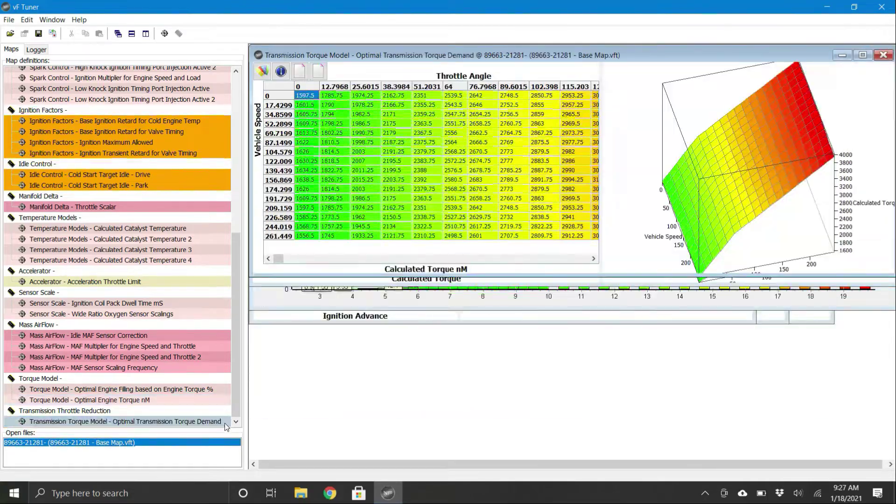
click(9, 20)
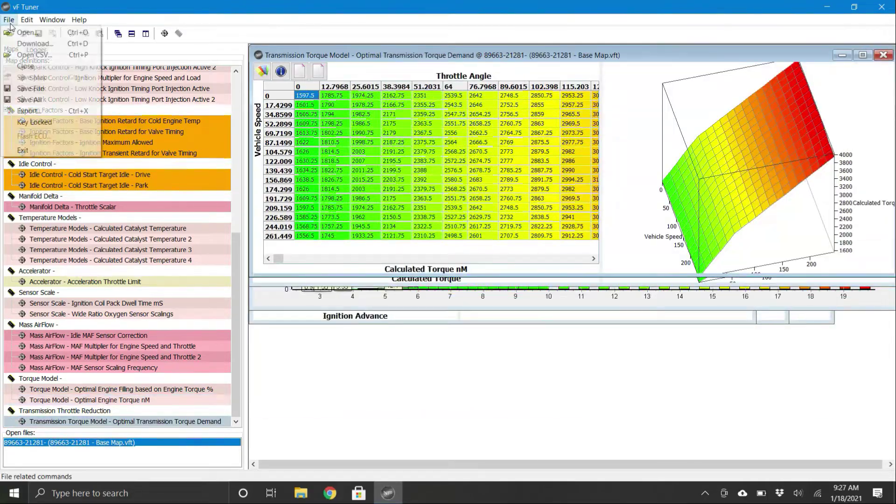
click(18, 60)
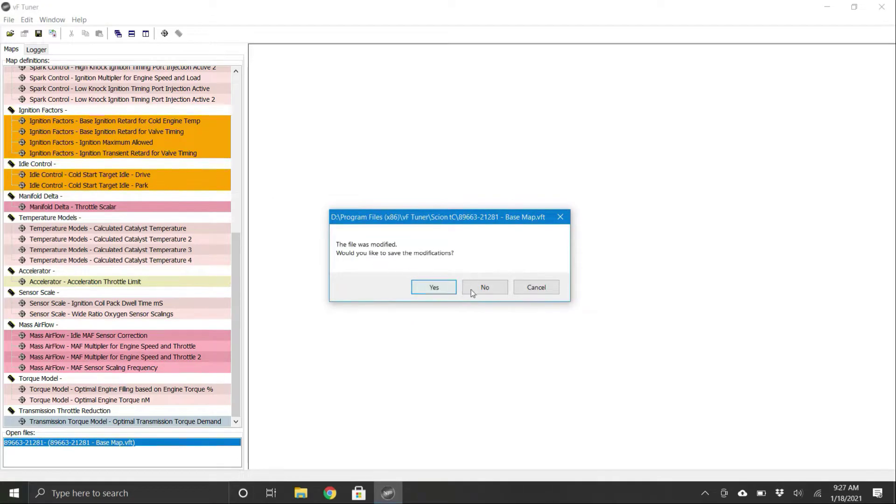
click(471, 288)
click(10, 34)
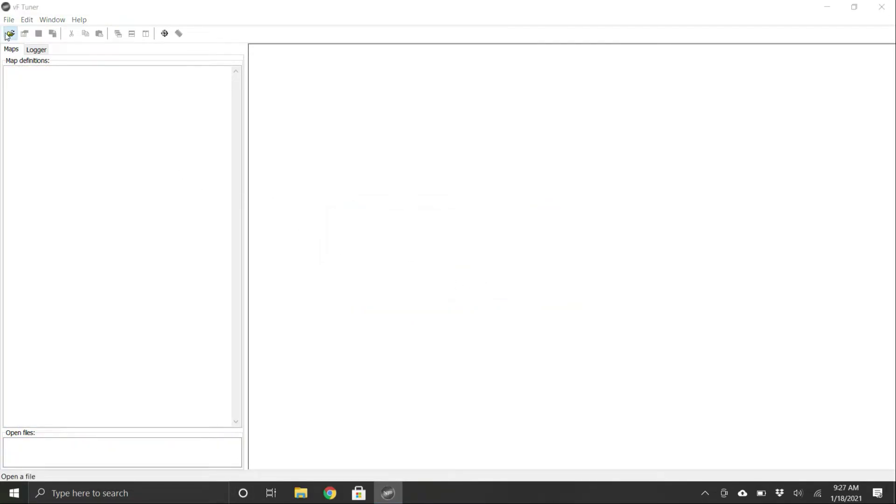
click(195, 173)
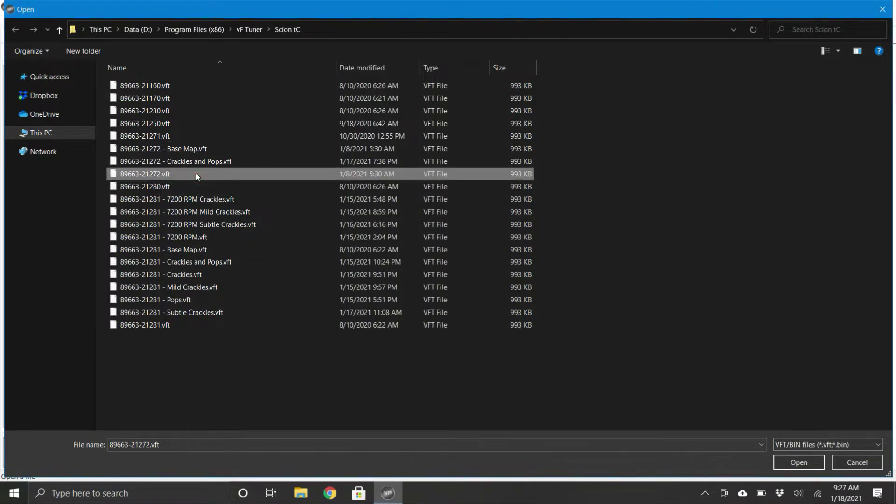
click(197, 149)
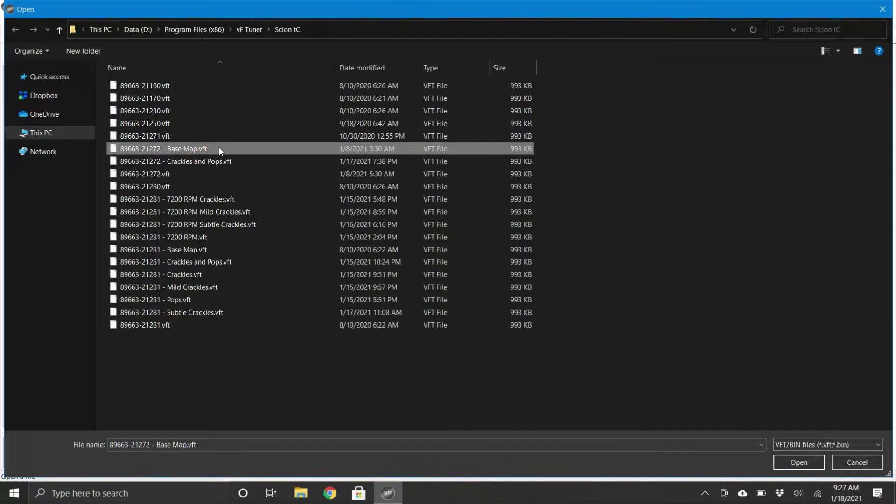
double_click(219, 149)
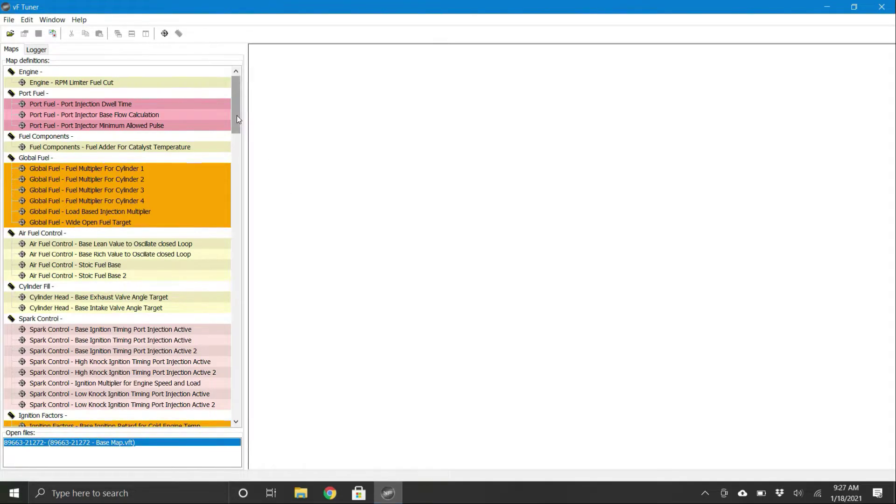
View the Primary Shifting maps: downshift schedules 1 to 2, 3 to 4 and 5 to 6, and upshift schedules 1 to 2 and 3 to 4
drag(236, 115, 246, 208)
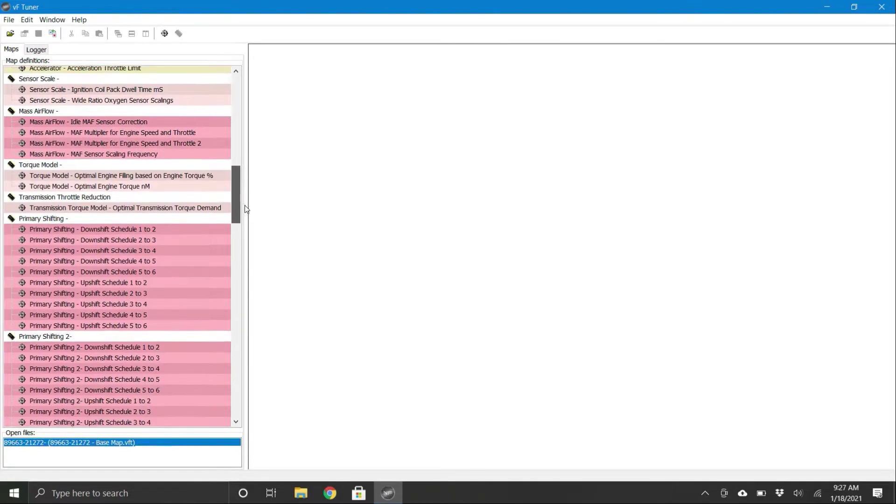
double_click(168, 230)
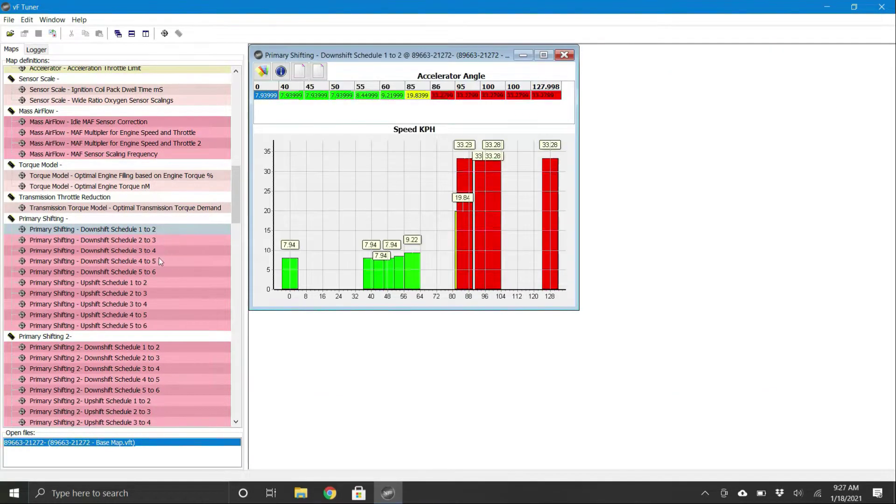
double_click(160, 250)
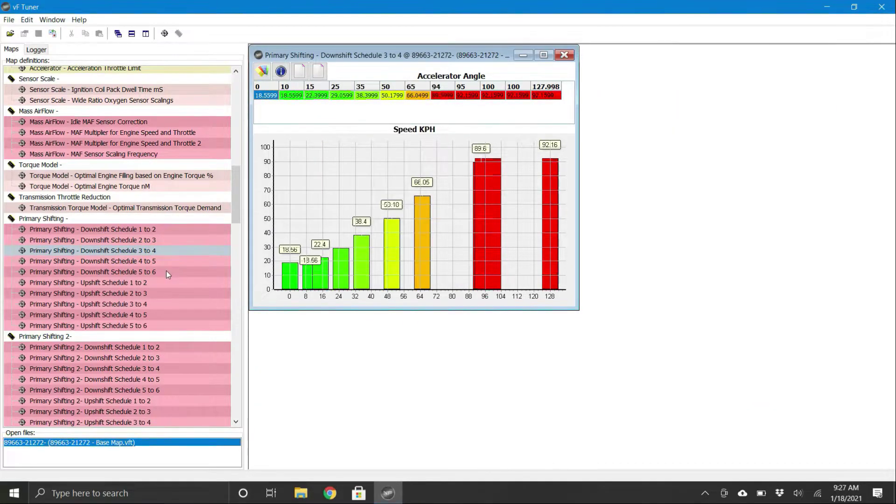
double_click(166, 270)
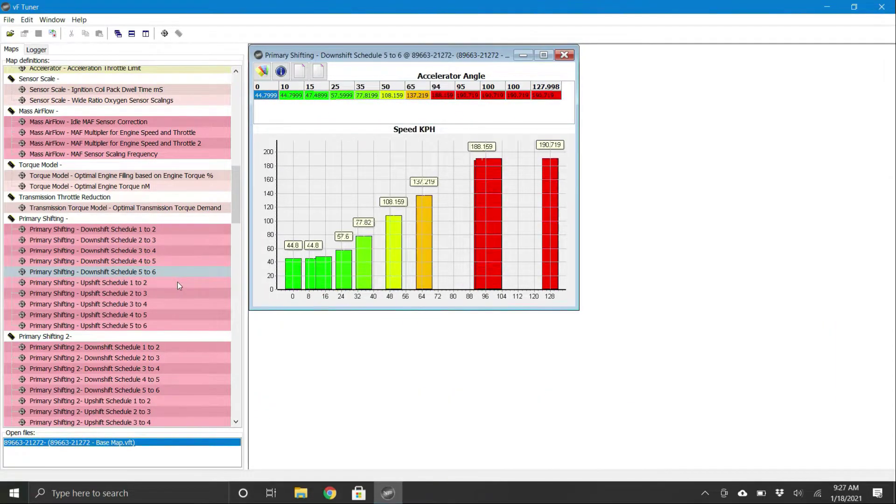
double_click(177, 282)
double_click(177, 304)
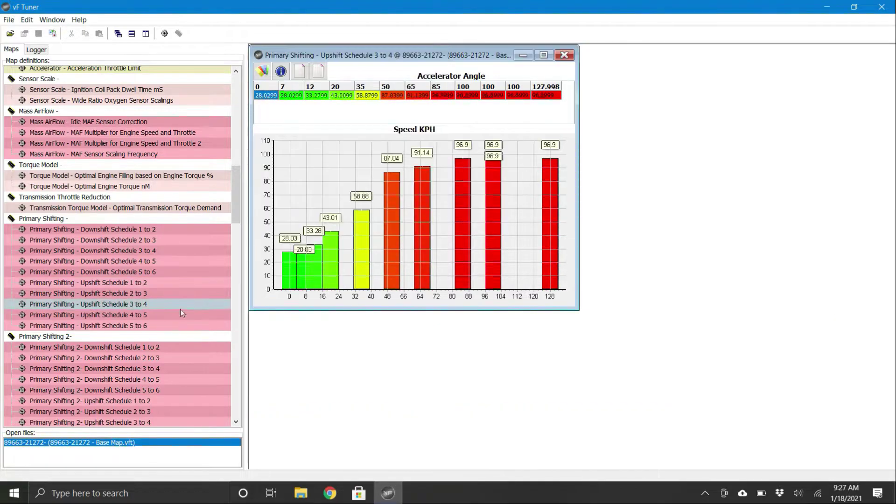
View the Primary Shifting upshift schedule 5 to 6 and the Primary Shifting 2 downshift and upshift schedules 1 to 2
double_click(184, 325)
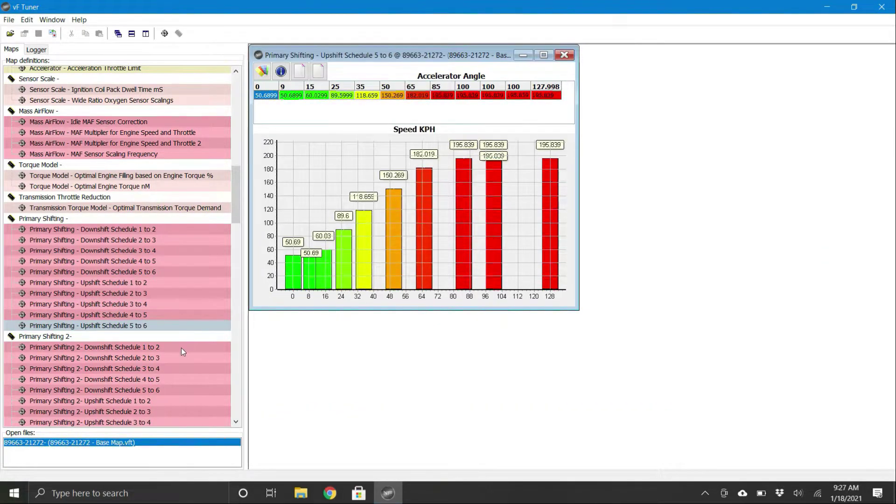
double_click(181, 348)
scroll(237, 204, down, 9)
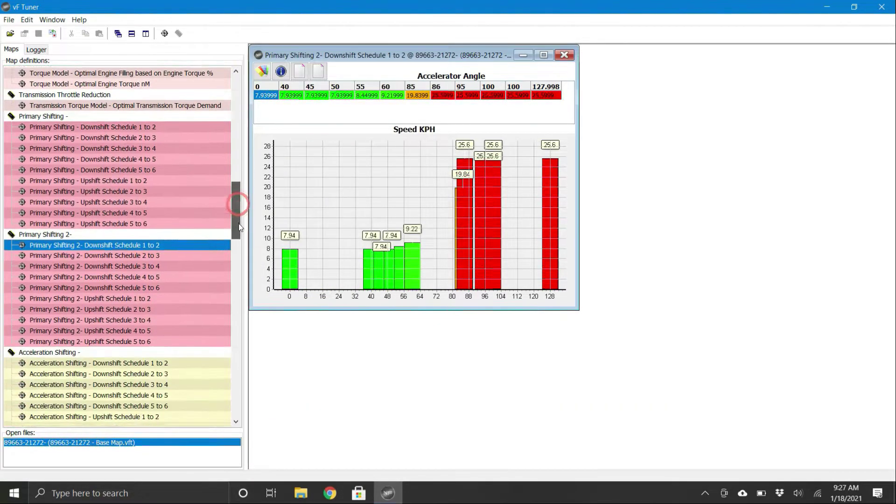
double_click(171, 100)
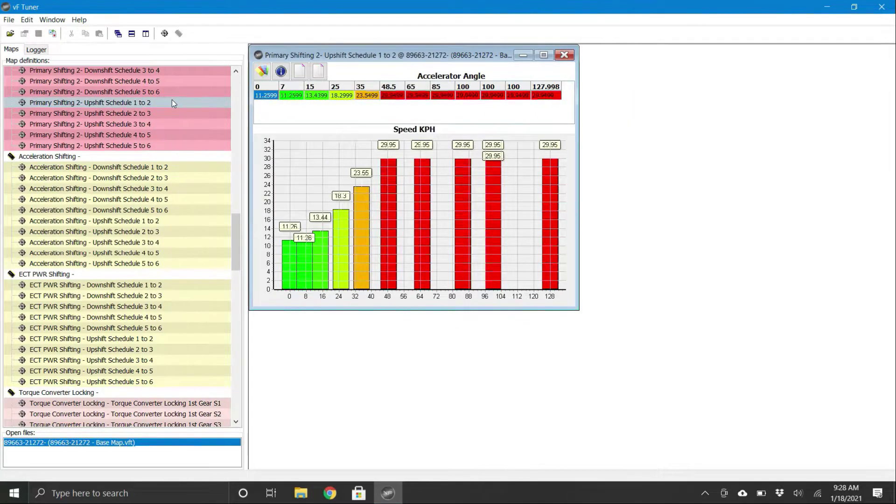
View the 1 to 2 downshift and upshift schedules of the Acceleration Shifting and ECT PWR Shifting maps
double_click(180, 167)
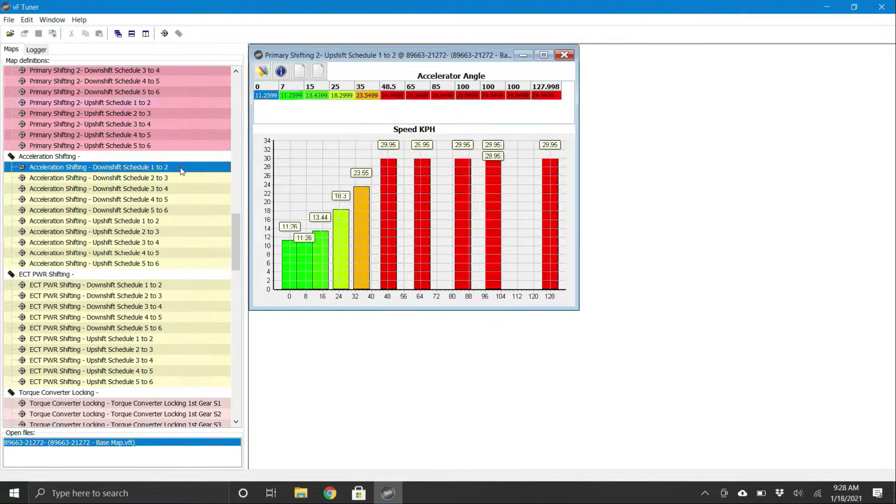
double_click(186, 223)
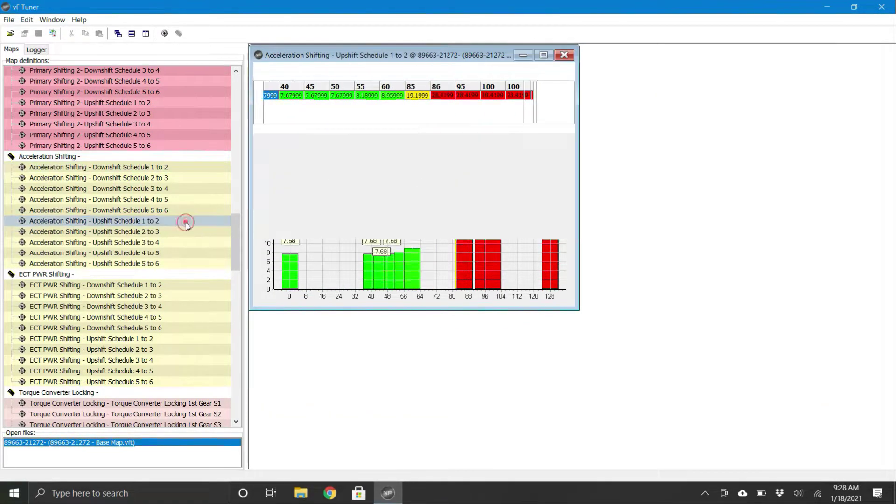
double_click(197, 285)
double_click(172, 339)
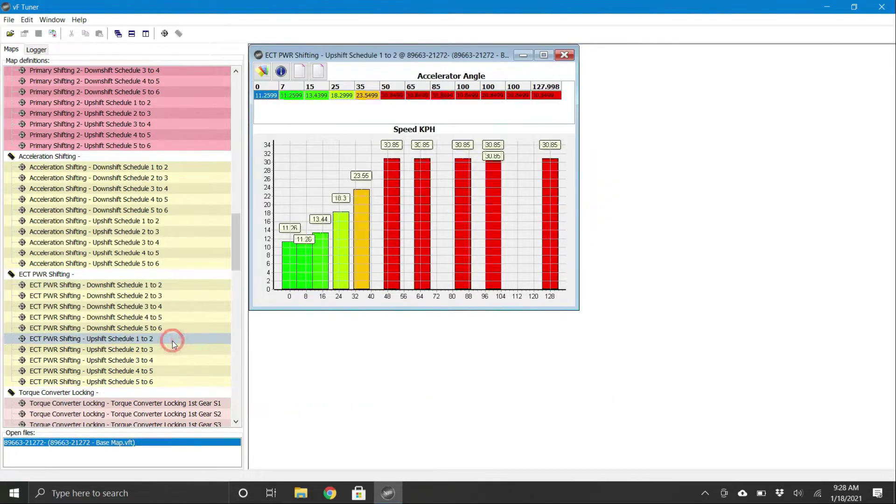
View the Torque Converter Locking maps for 1st Gear S1, 1st Gear S3, 2nd Gear 2 and 2nd Gear 5
drag(236, 259, 230, 298)
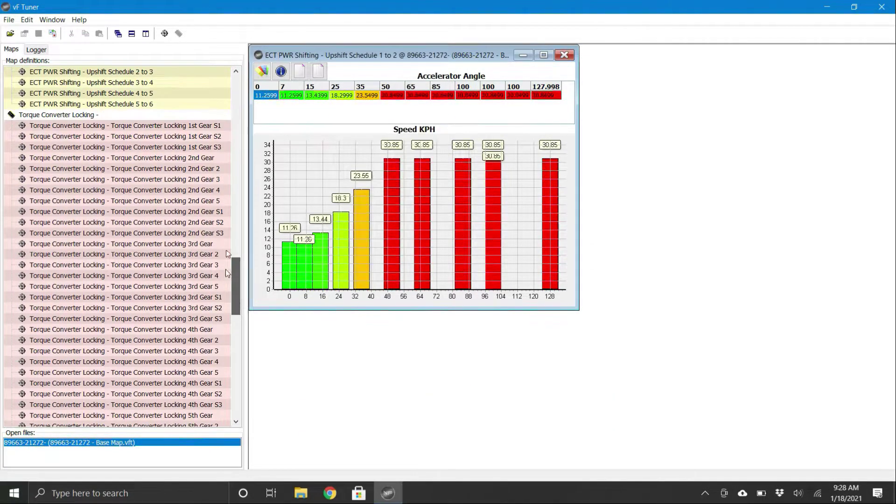
double_click(219, 126)
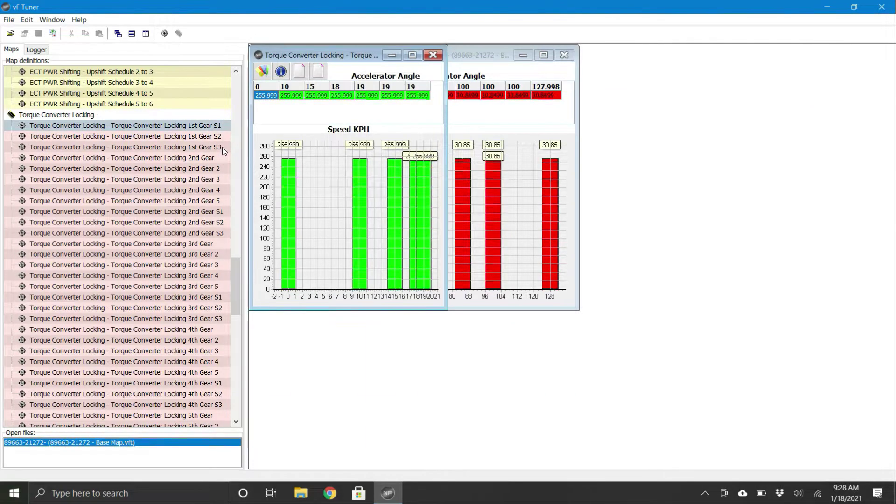
double_click(223, 147)
double_click(219, 169)
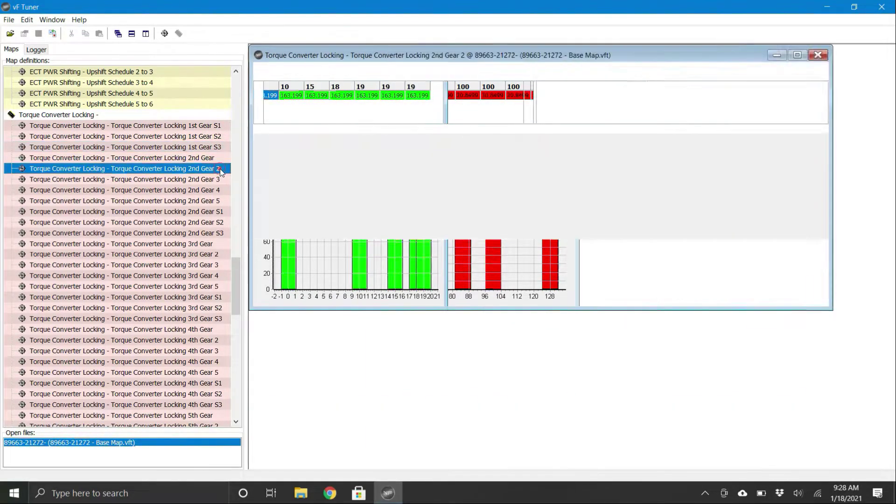
double_click(221, 201)
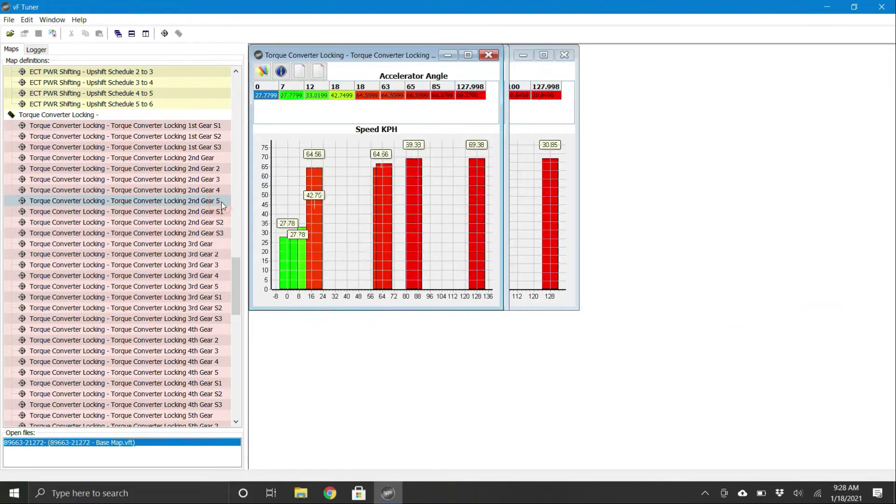
View the Upshift Schedule maps 1 to 2, 3 to 4 and 5 to 6 at the end of the map definitions
drag(233, 272, 239, 375)
double_click(213, 380)
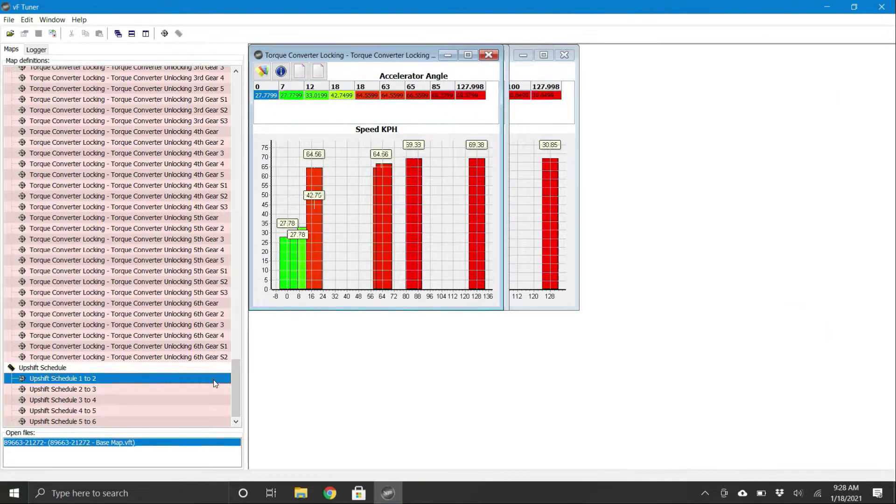
double_click(209, 401)
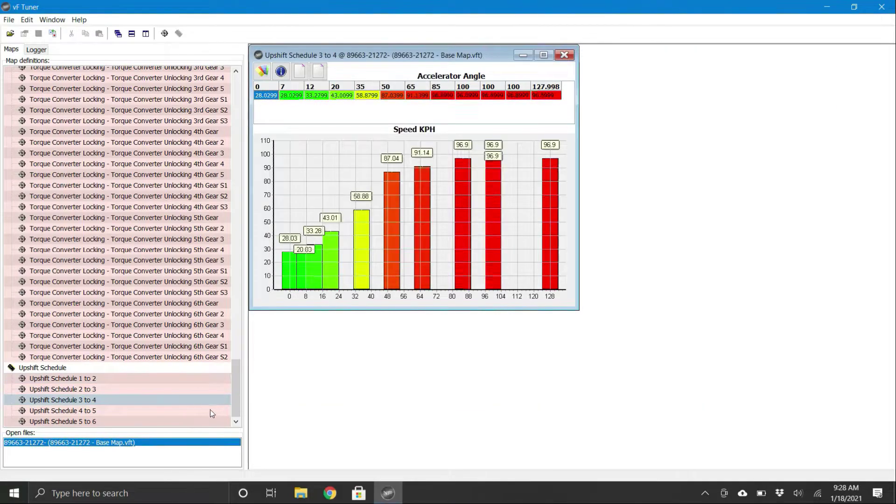
double_click(211, 421)
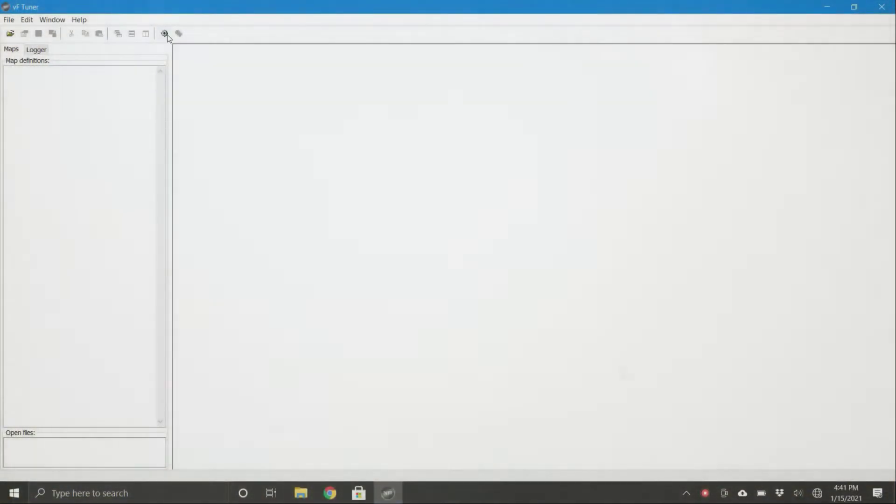
click(166, 34)
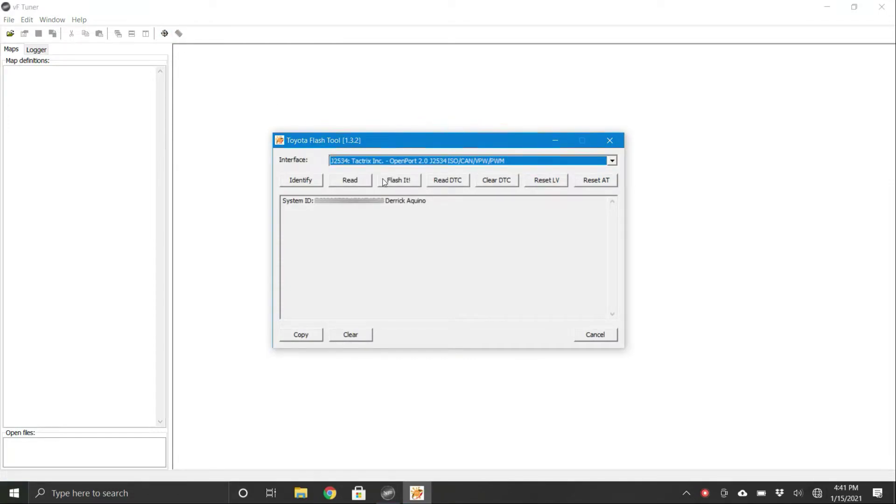
click(397, 180)
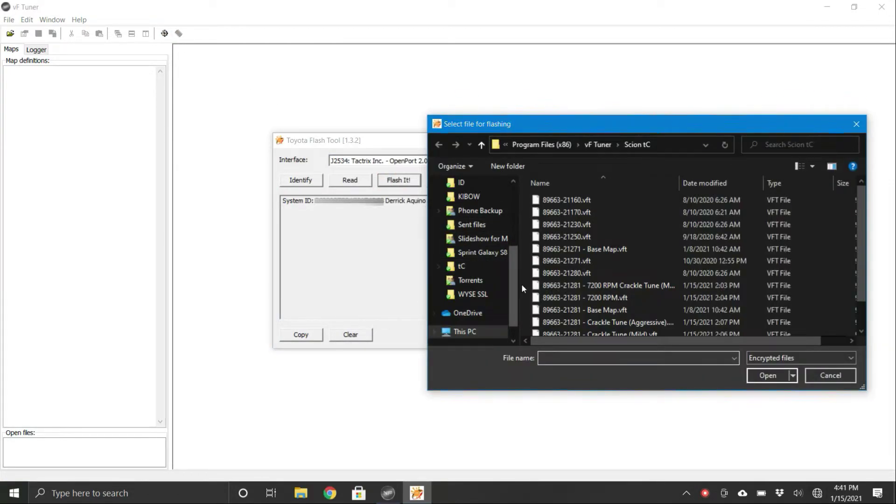
click(603, 288)
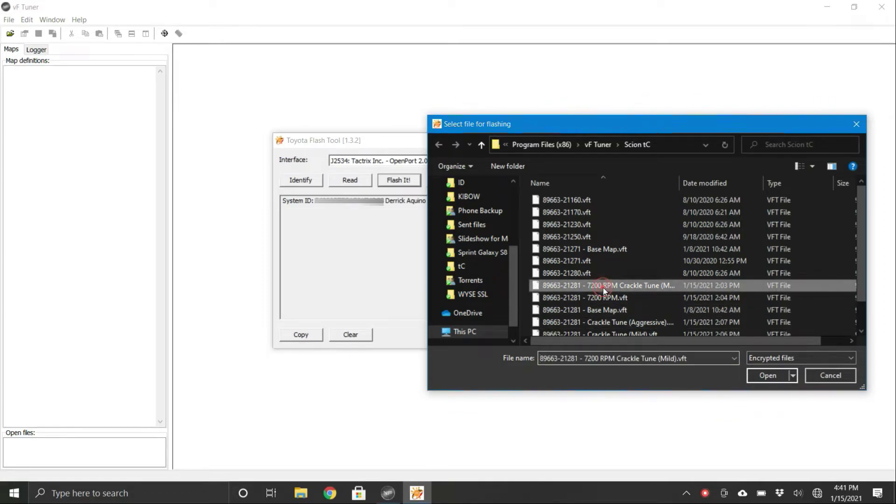
click(755, 381)
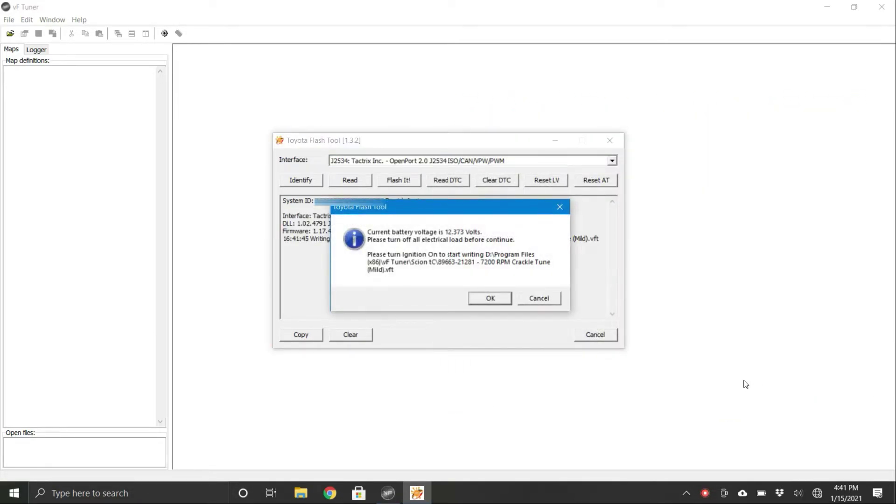
click(506, 298)
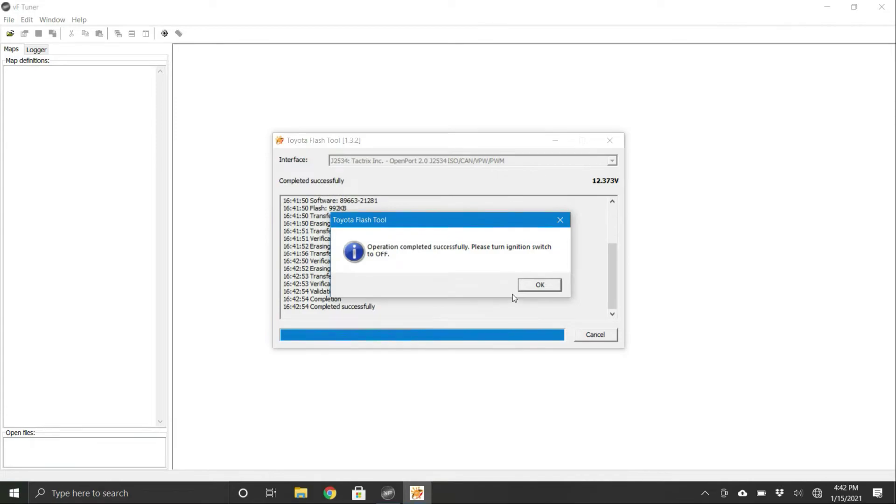
click(524, 288)
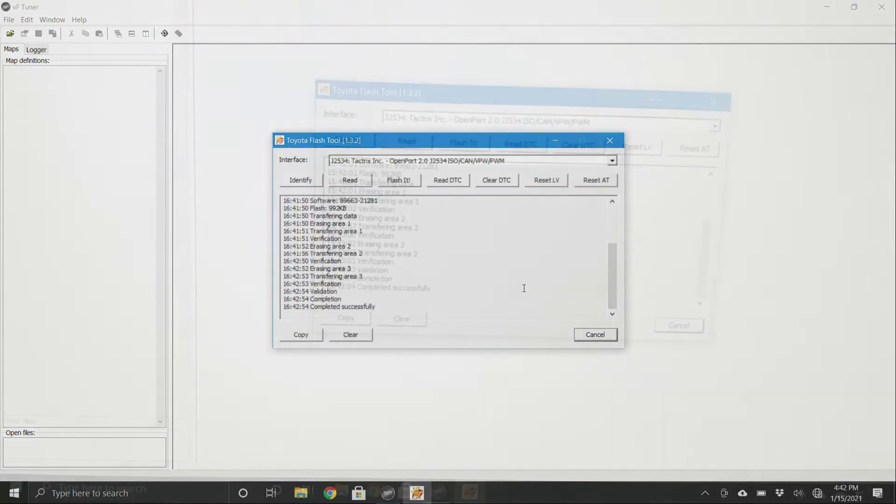